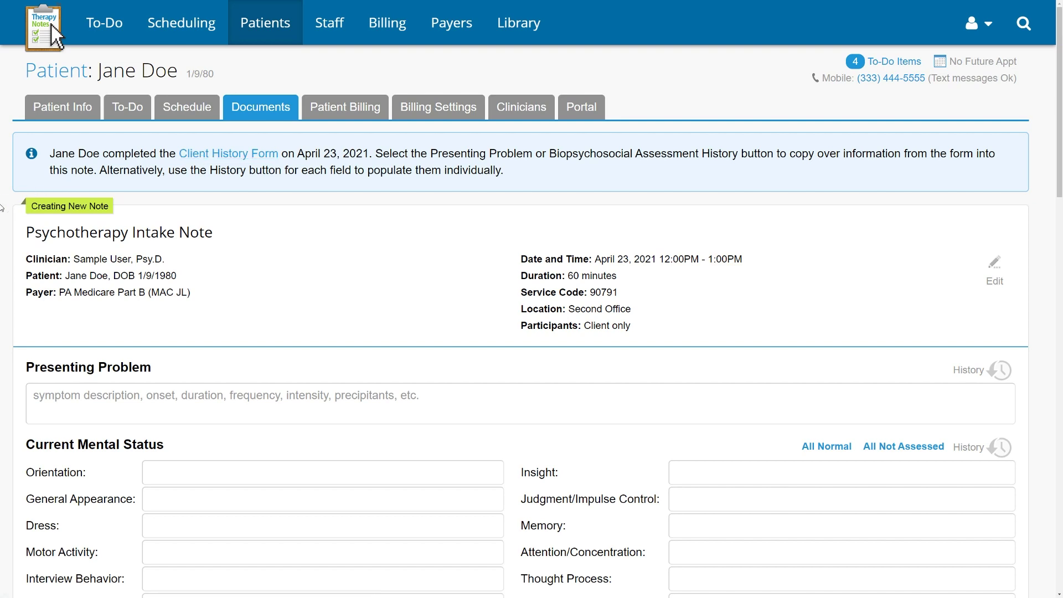
scroll(1, 208, "down", 3)
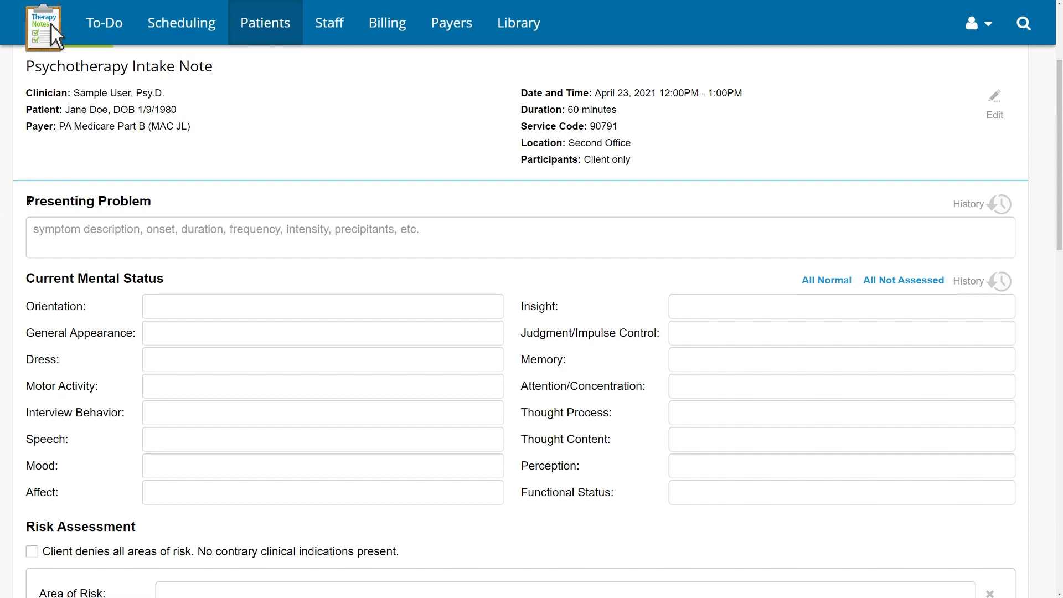
scroll(9, 292, "down", 10)
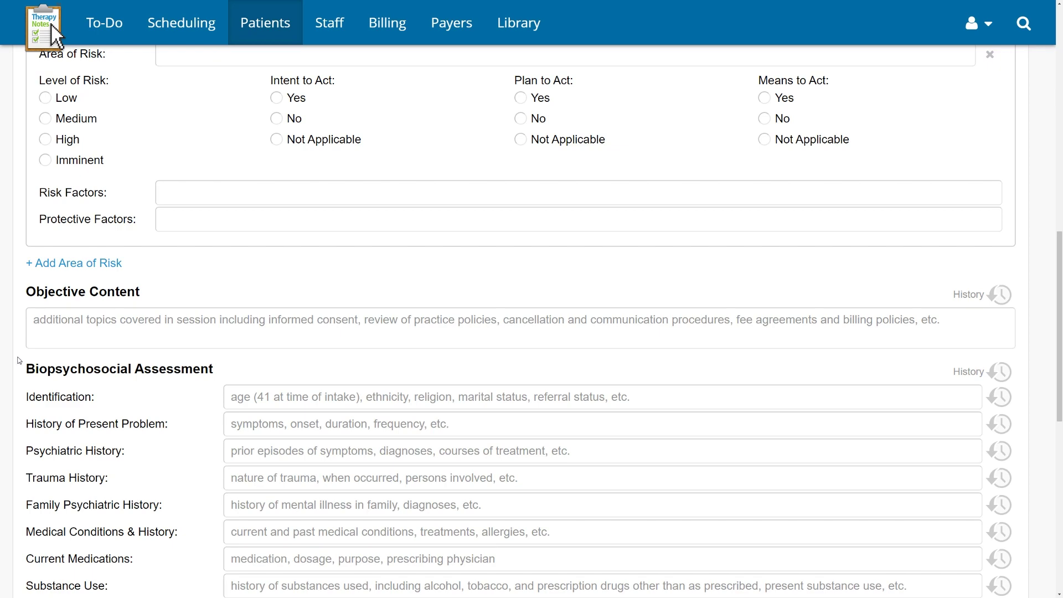
scroll(20, 357, "up", 10)
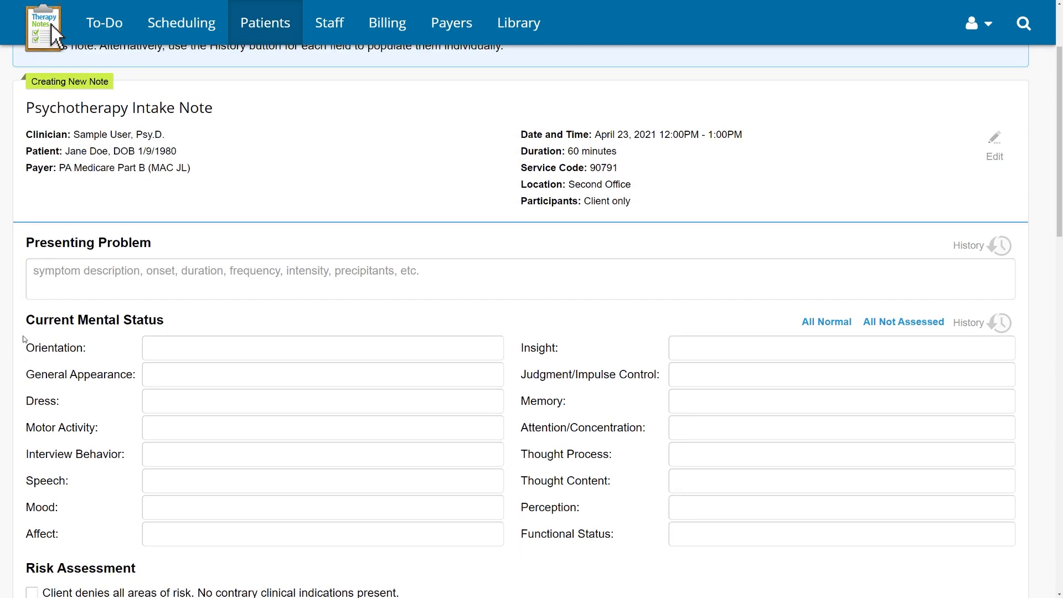
scroll(198, 316, "down", 1)
scroll(199, 318, "down", 1)
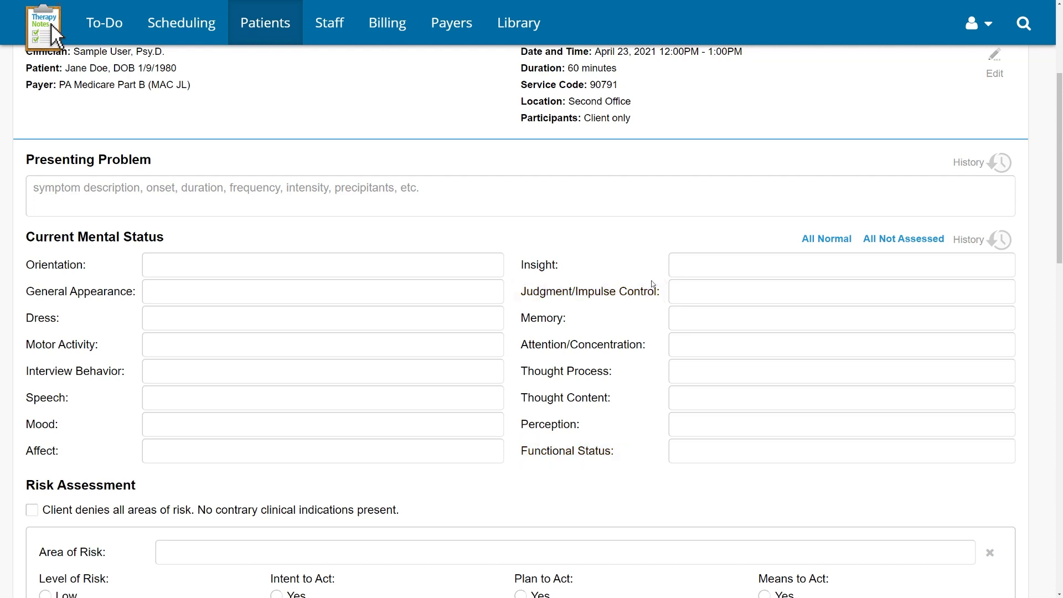
left_click(691, 265)
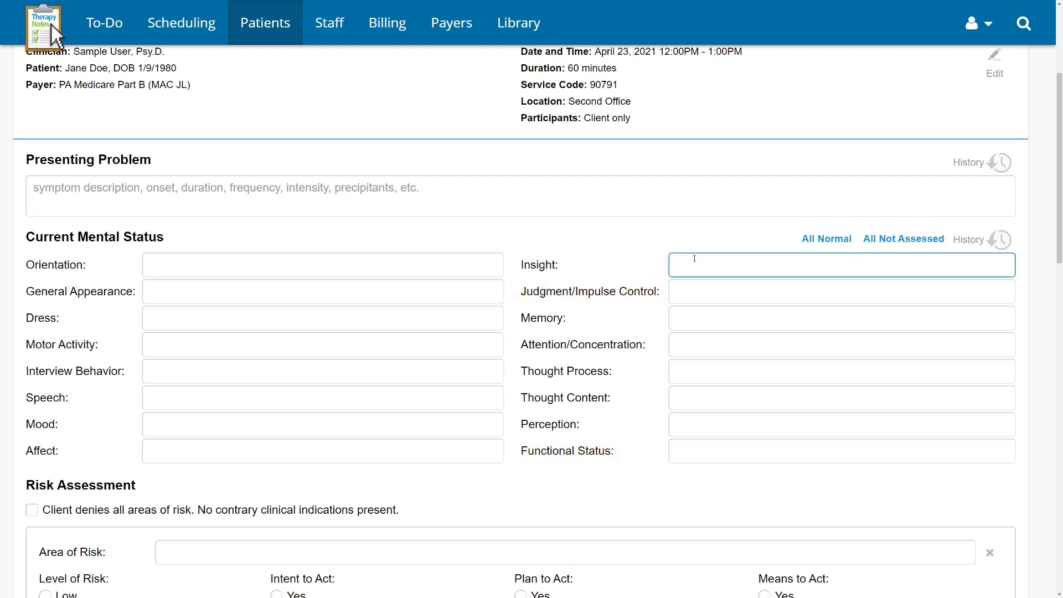
left_click(693, 450)
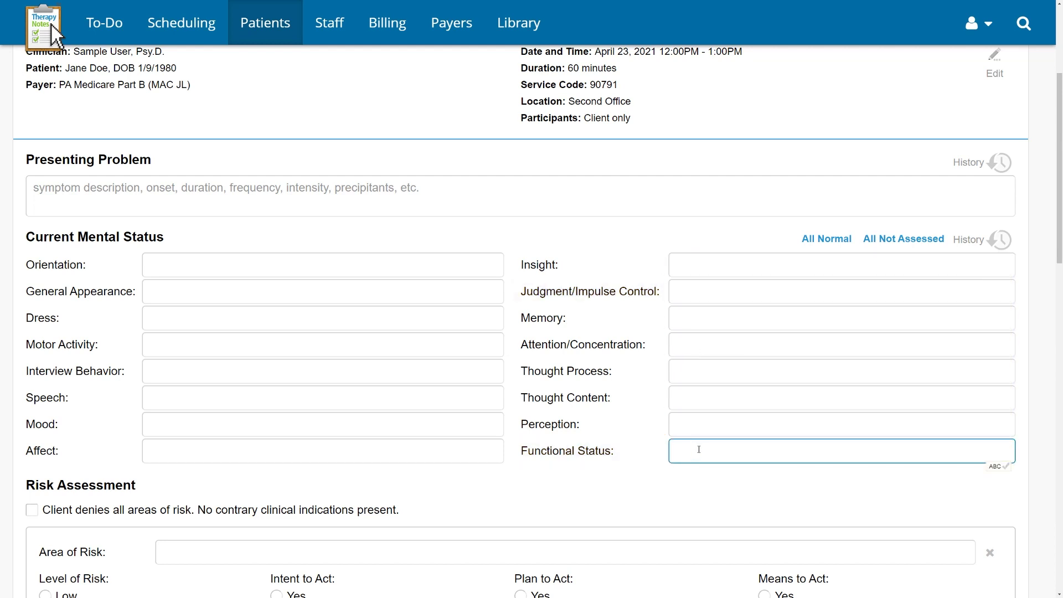
left_click(699, 450)
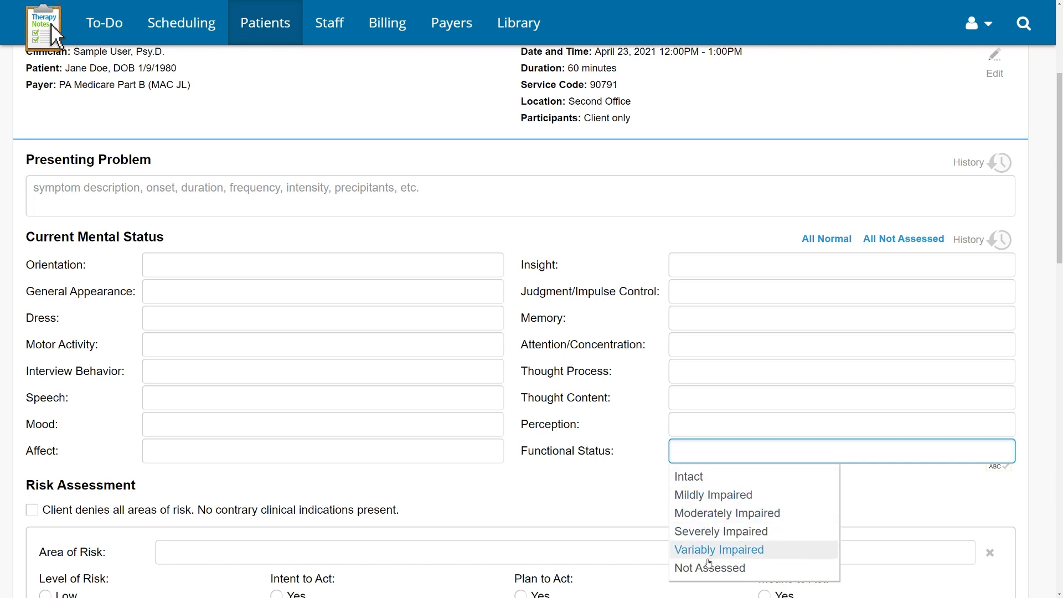
left_click(587, 472)
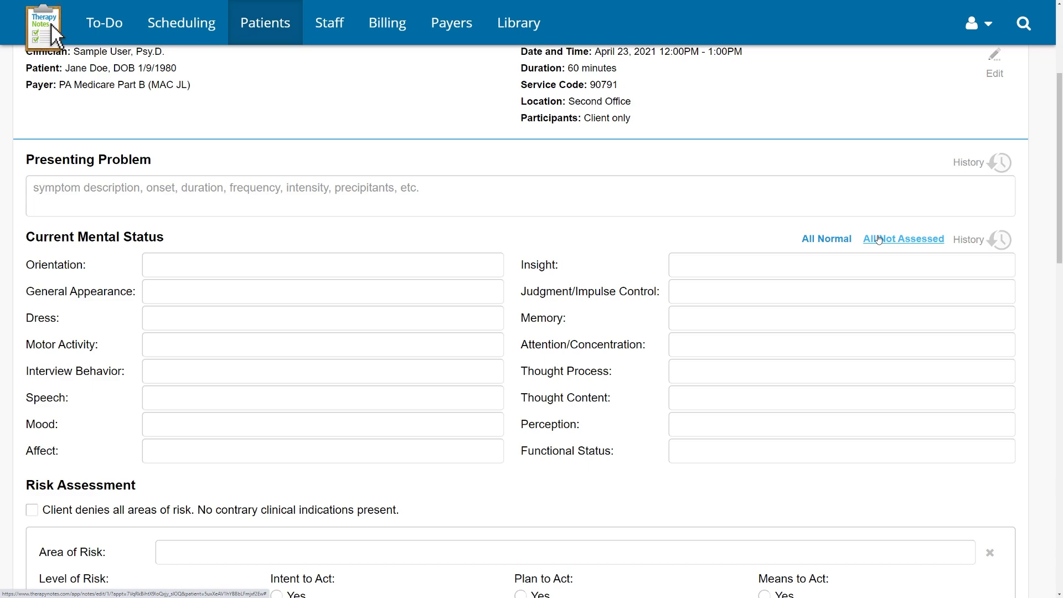
scroll(591, 244, "down", 3)
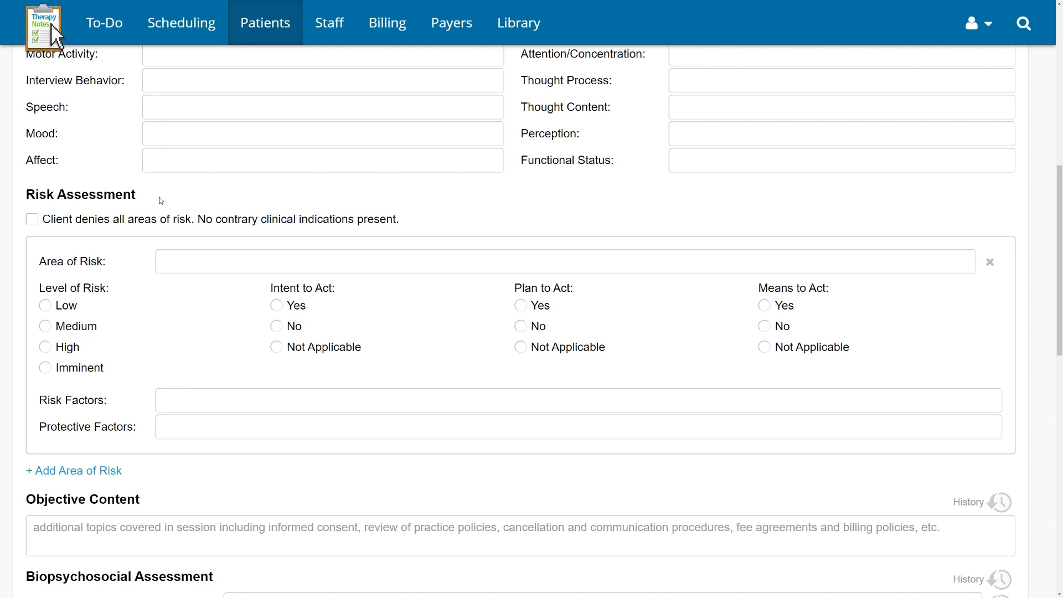
left_click(33, 220)
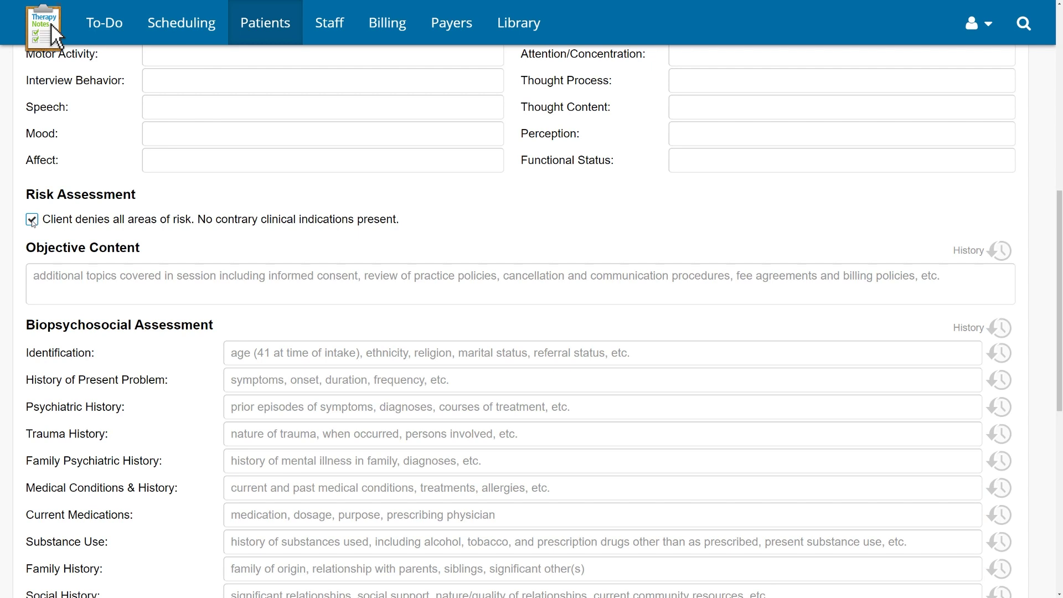
left_click(32, 220)
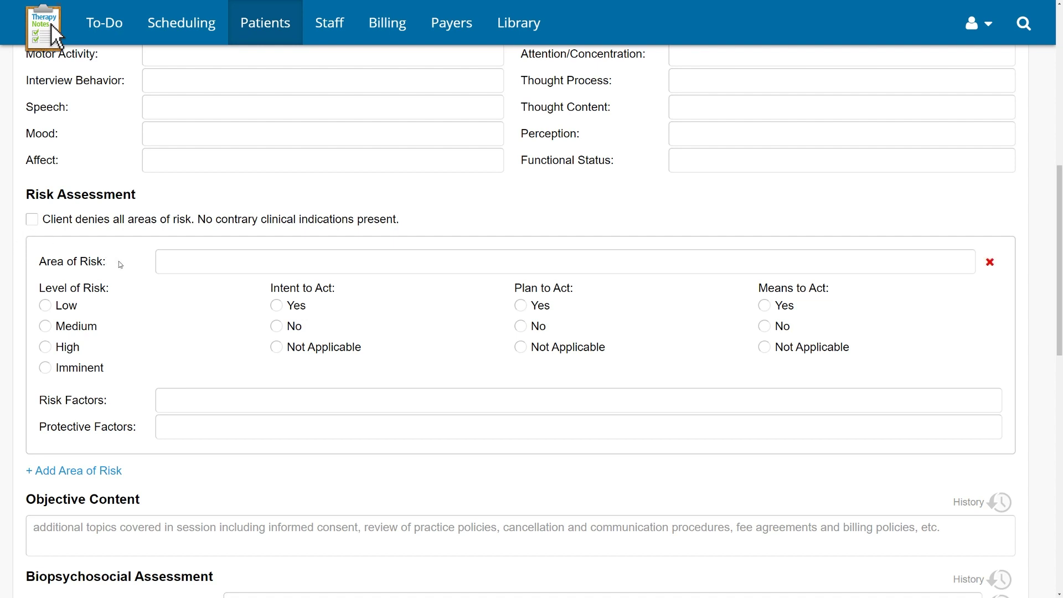
left_click(191, 265)
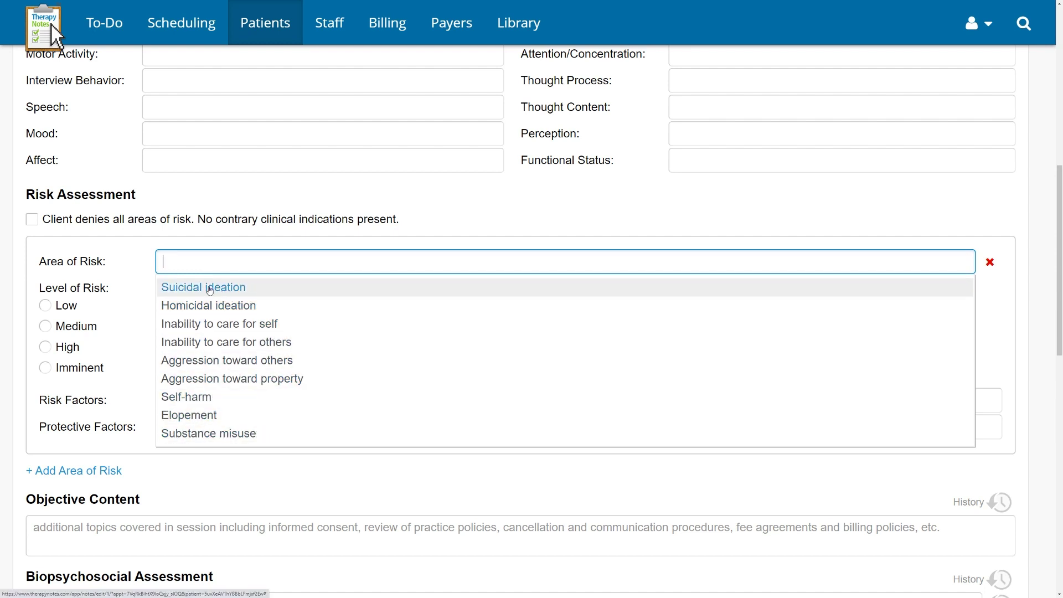
Set the level of risk to Low and mark Means to Act as Not Applicable
left_click(128, 250)
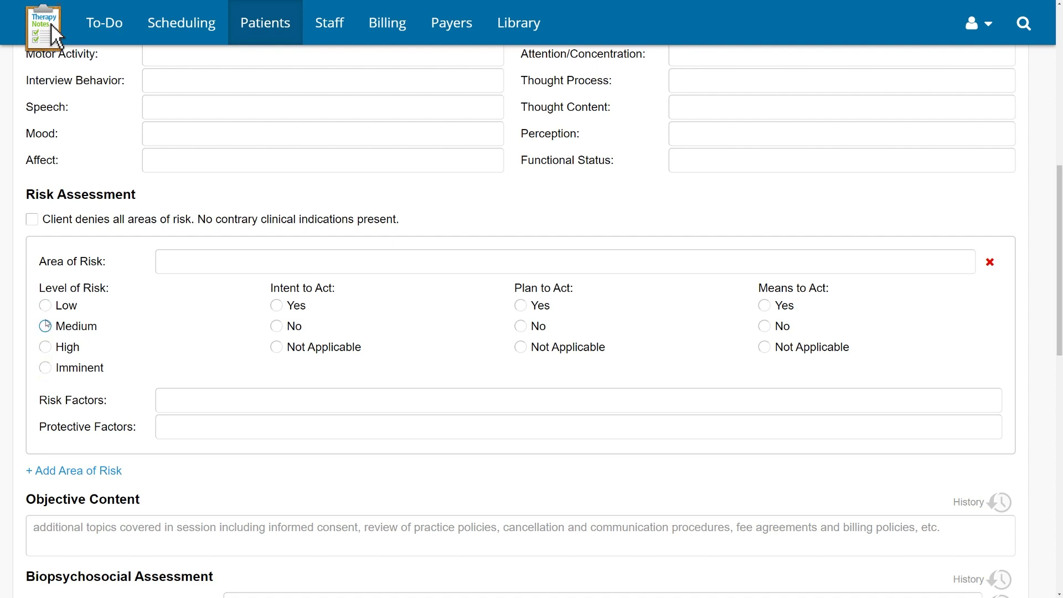
left_click(46, 306)
left_click(756, 273)
left_click(796, 349)
Mark Plan and Intent to Act as Not Applicable and add risk factors Current ideation and Access to means
left_click(521, 347)
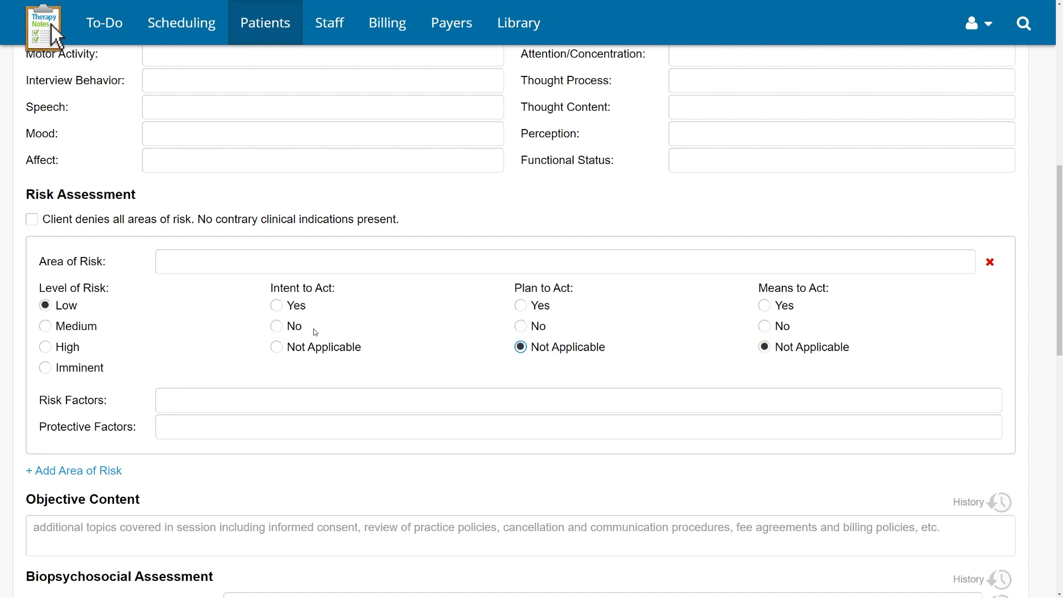
left_click(276, 348)
left_click(191, 401)
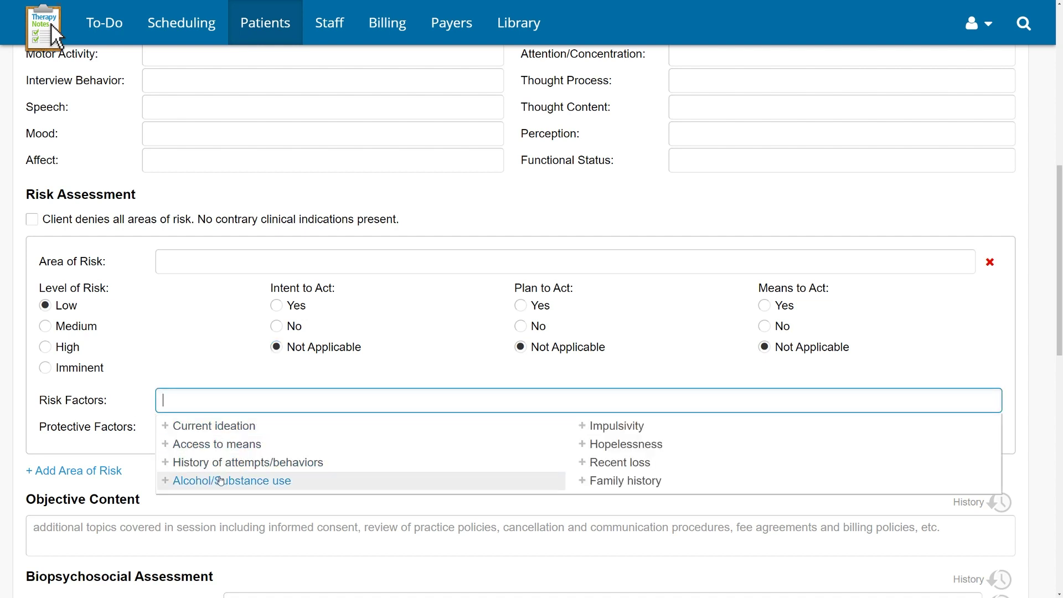
left_click(229, 424)
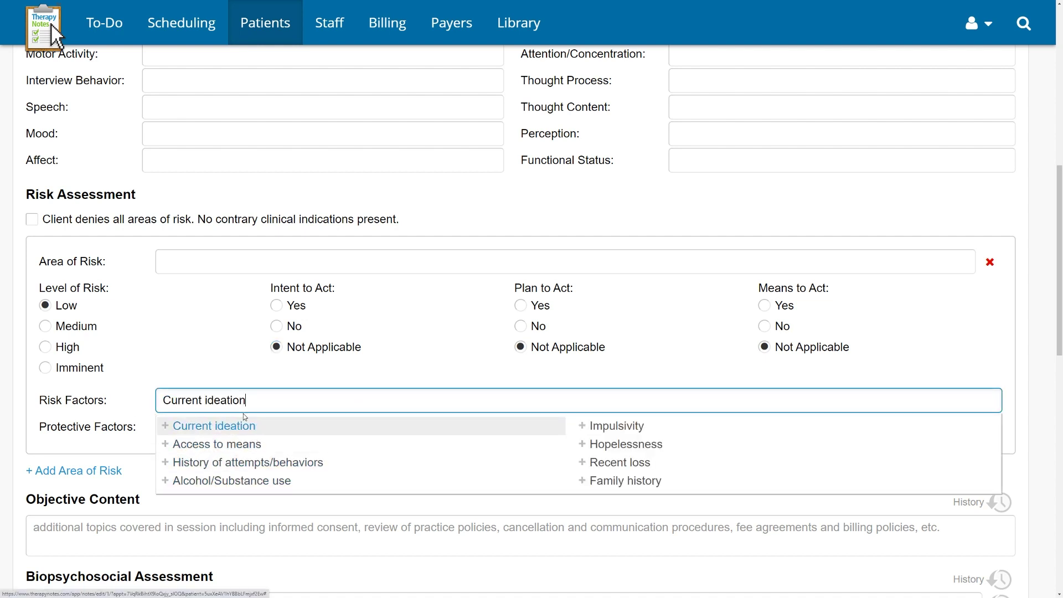
left_click(263, 444)
left_click(123, 392)
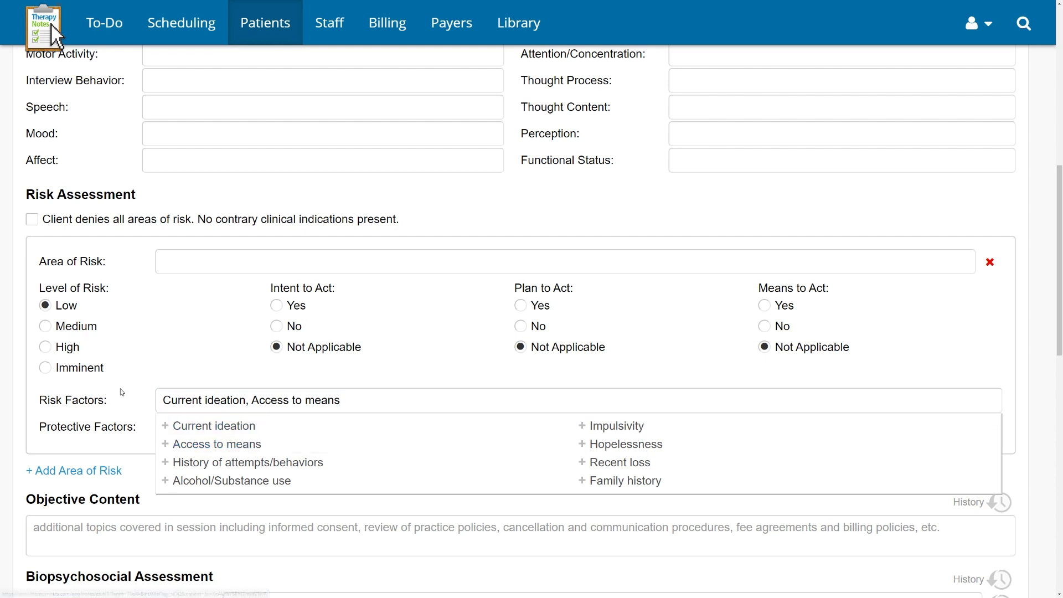
Add protective factors Positive social support and Cultural/religious beliefs, and add a second Area of Risk
left_click(165, 418)
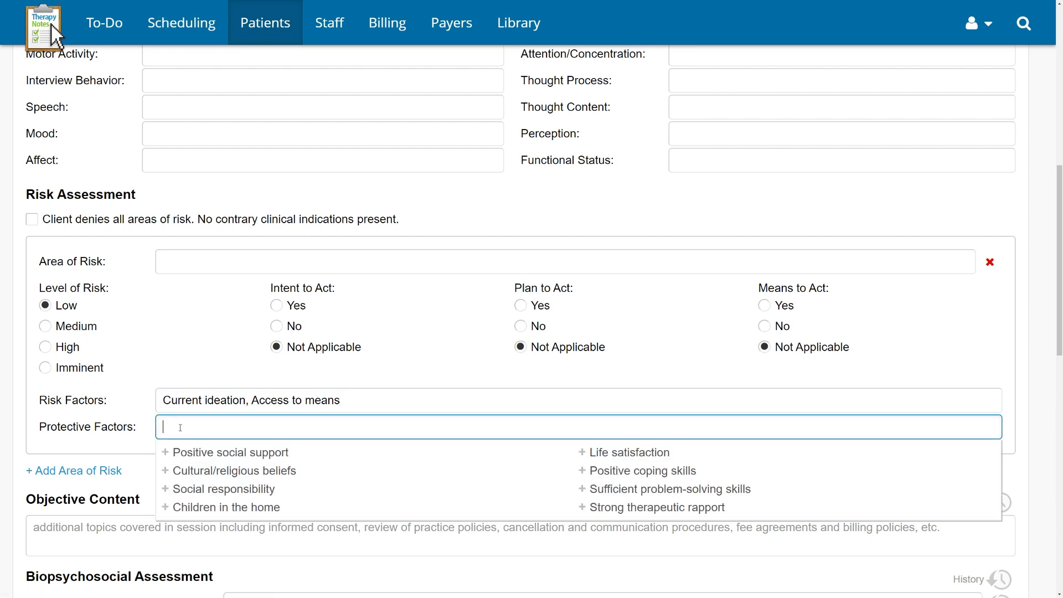
left_click(220, 453)
left_click(211, 470)
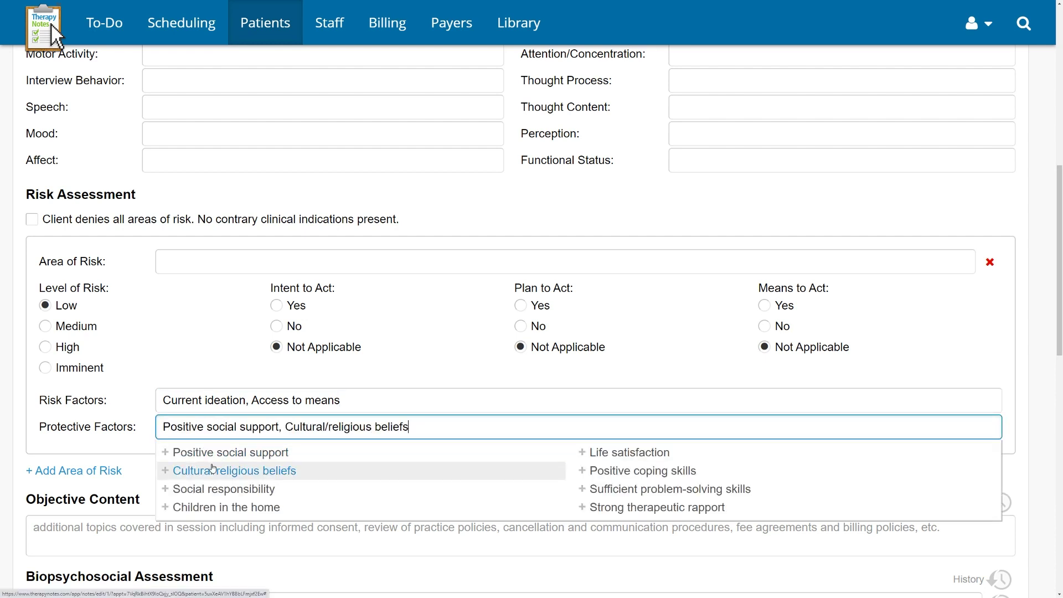
left_click(127, 393)
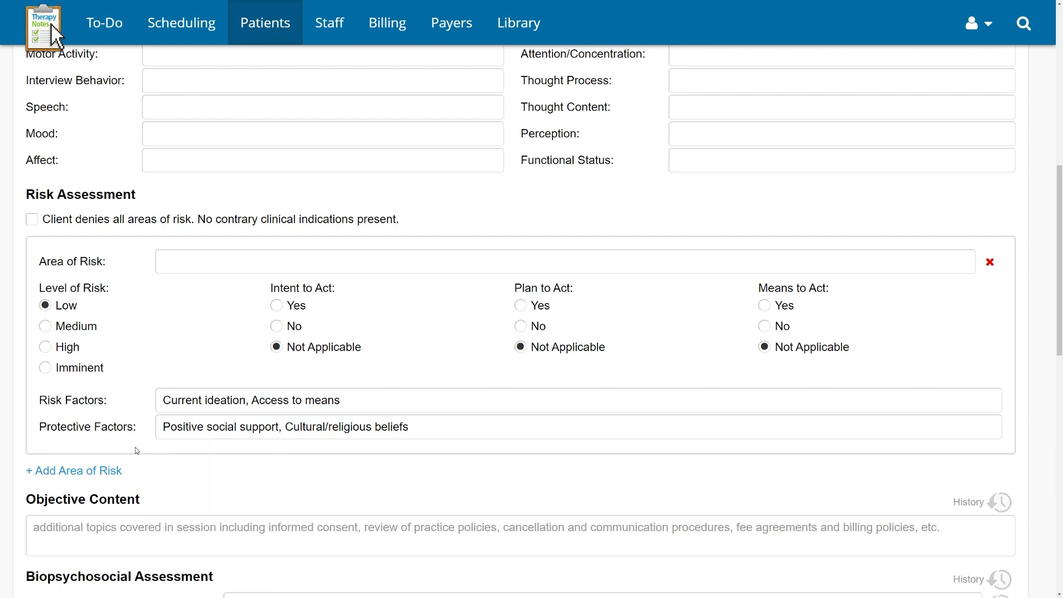
left_click(83, 472)
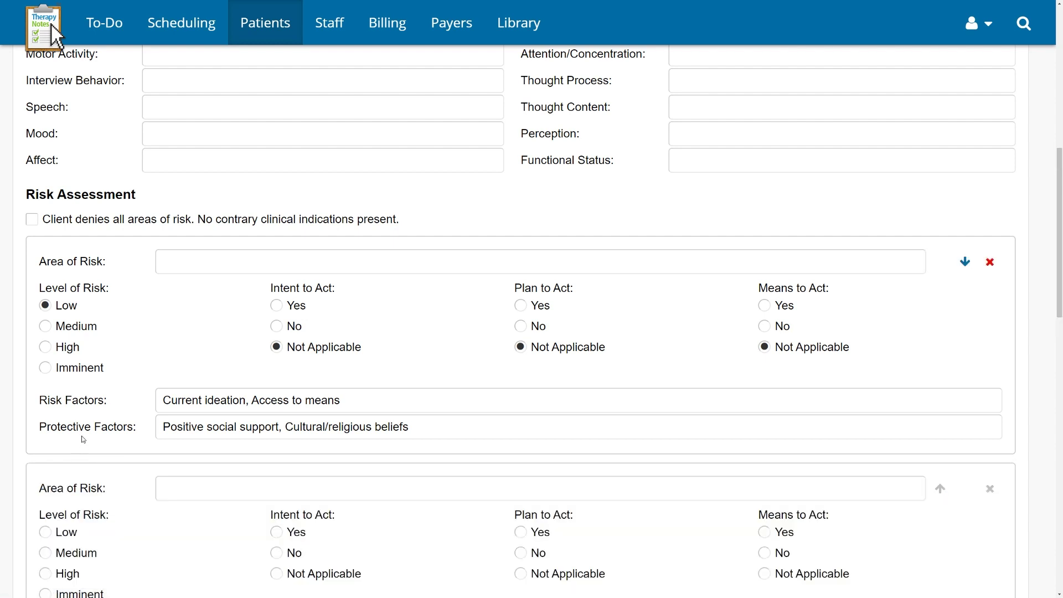
Delete the empty second Area of Risk block with its red X
scroll(80, 449, "down", 2)
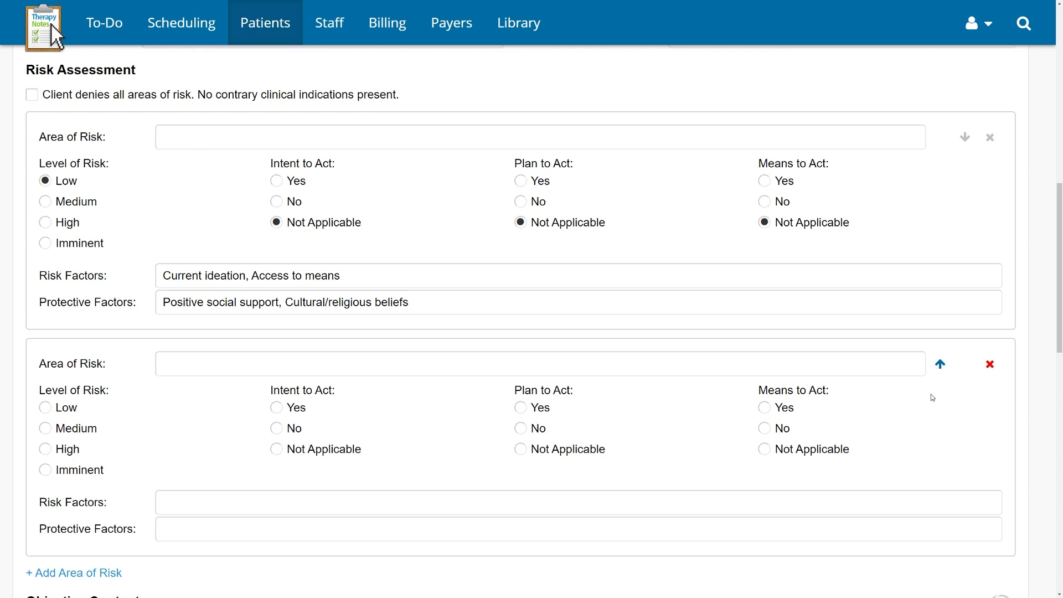
left_click(991, 365)
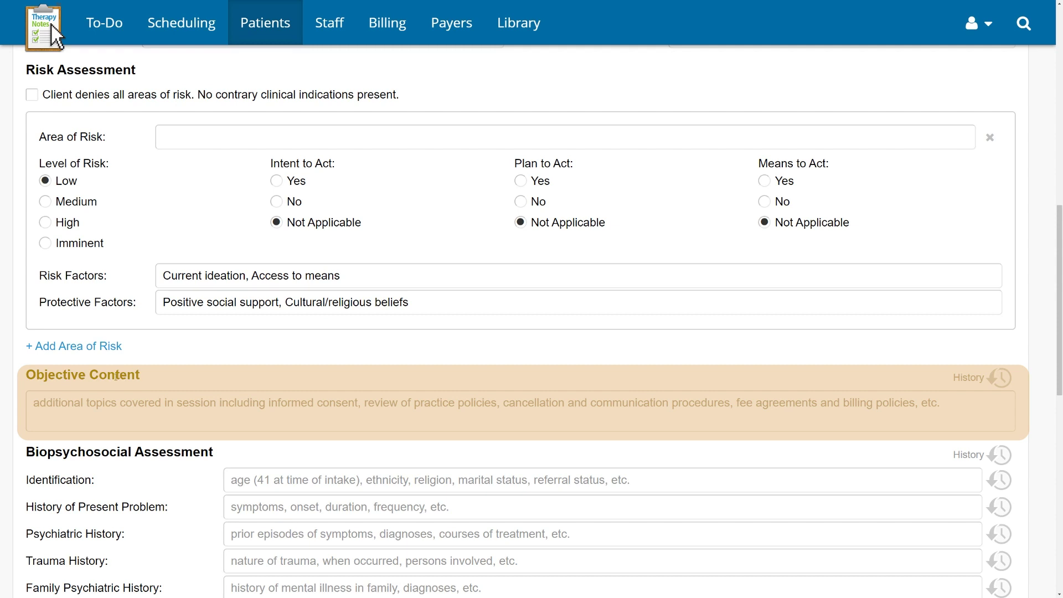
left_click(35, 421)
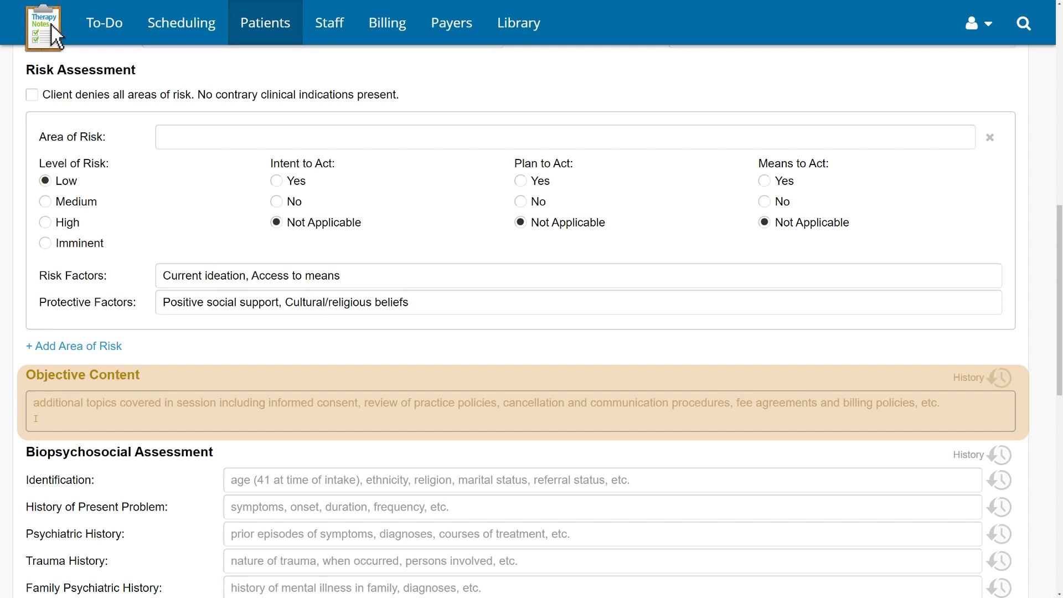
left_click(16, 426)
scroll(16, 427, "down", 1)
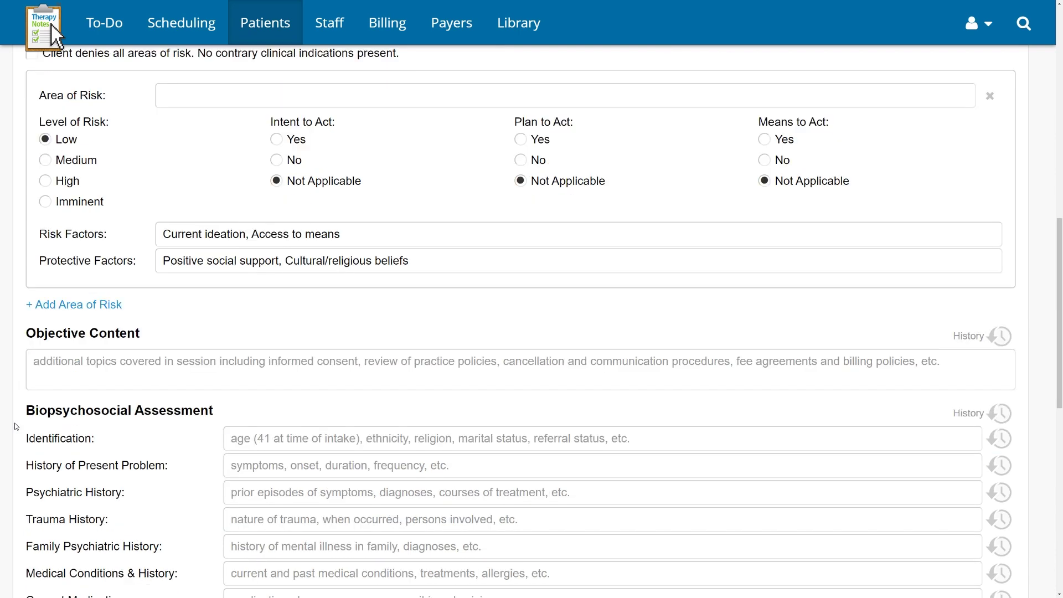
scroll(15, 427, "down", 6)
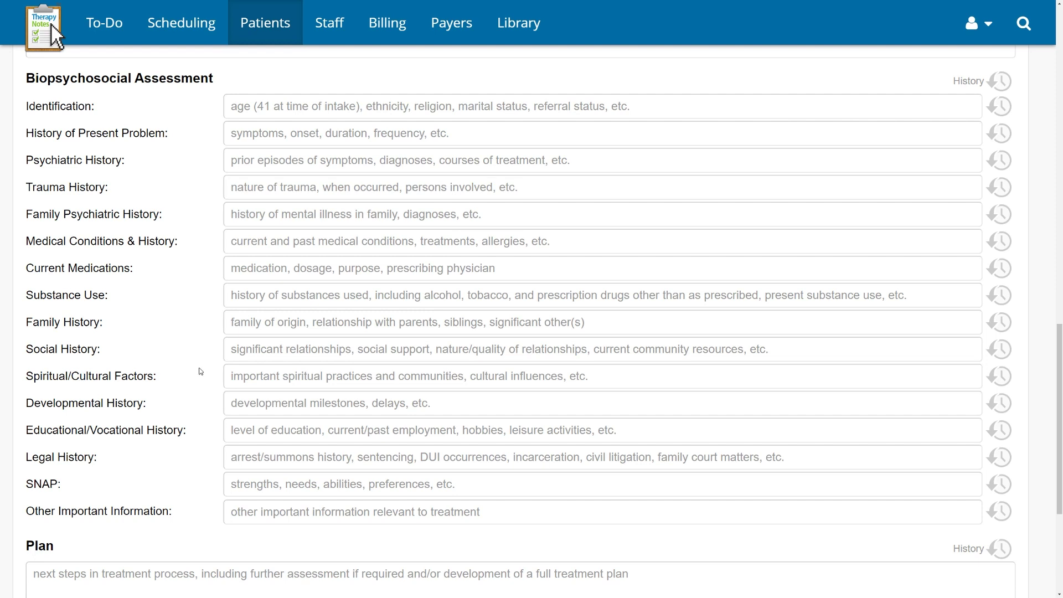
Insert the Sample Response into the History of Present Problem field
left_click(679, 233)
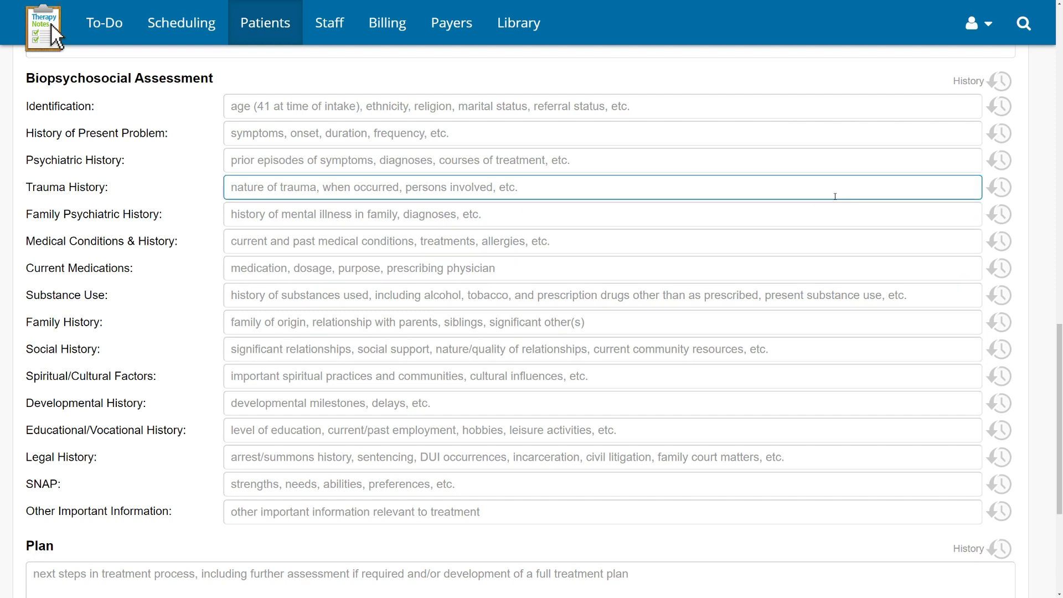
left_click(951, 156)
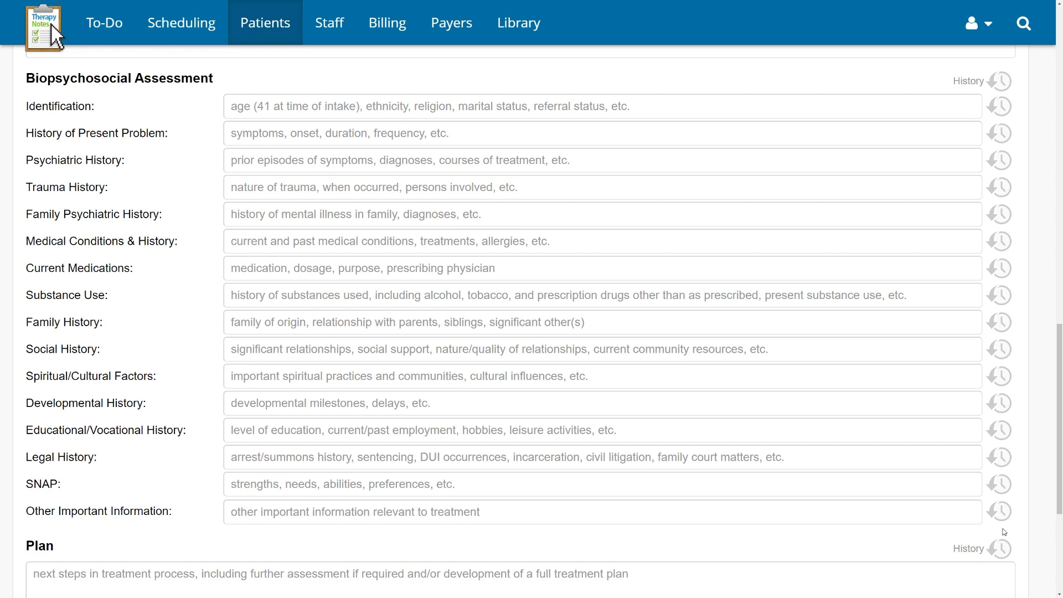
left_click(1005, 137)
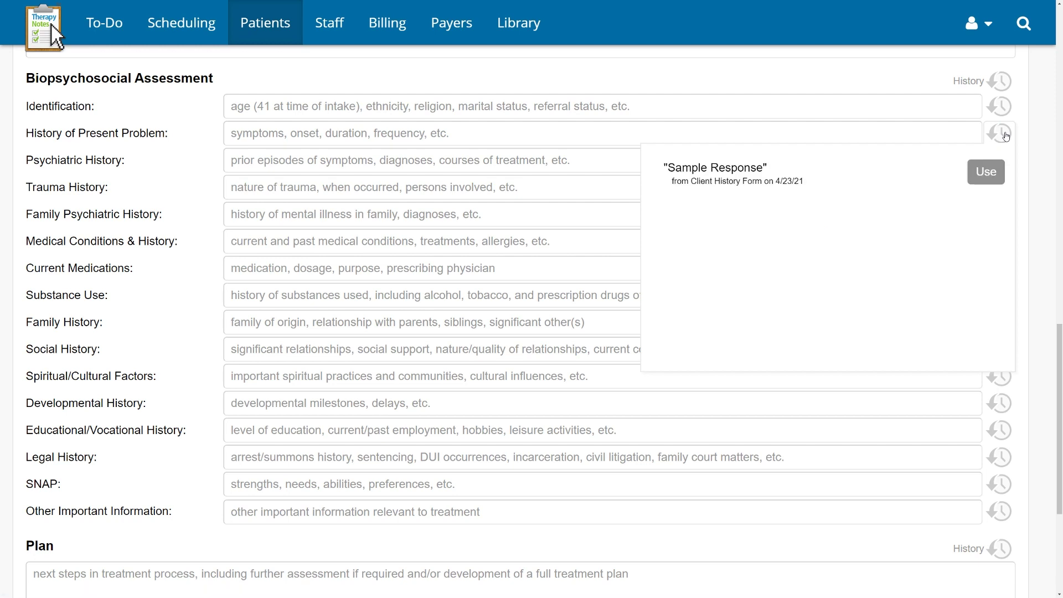
left_click(974, 175)
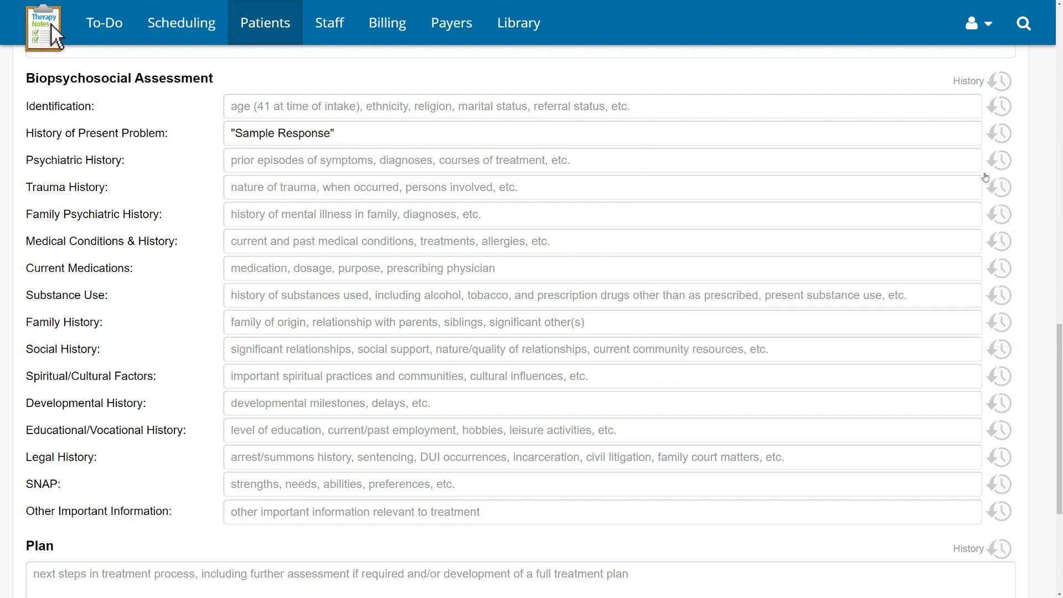
Fill the Biopsychosocial Assessment from the 4/23/21 Client History Form
left_click(1004, 83)
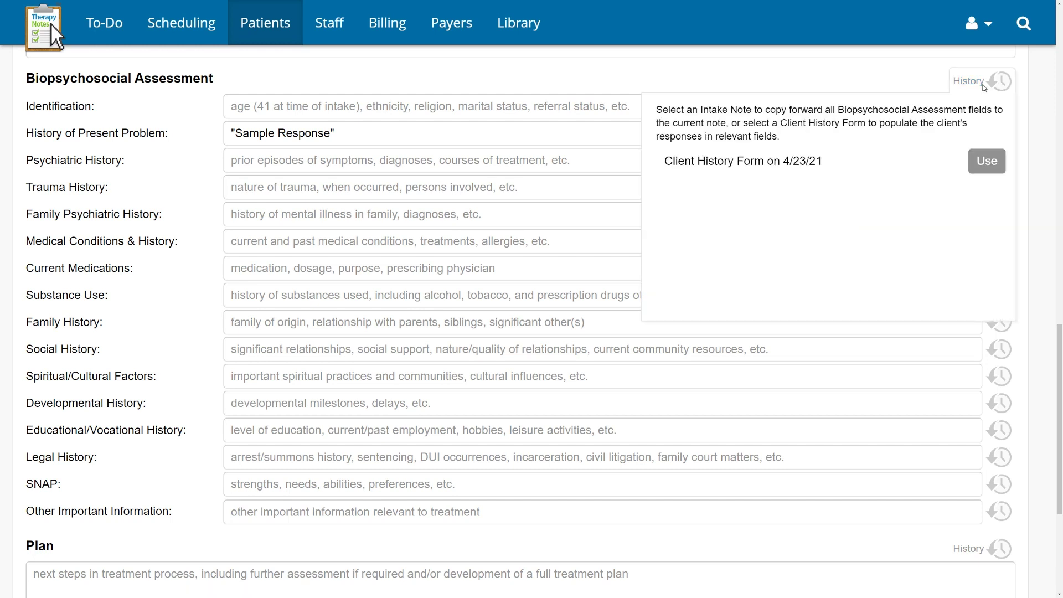
left_click(982, 160)
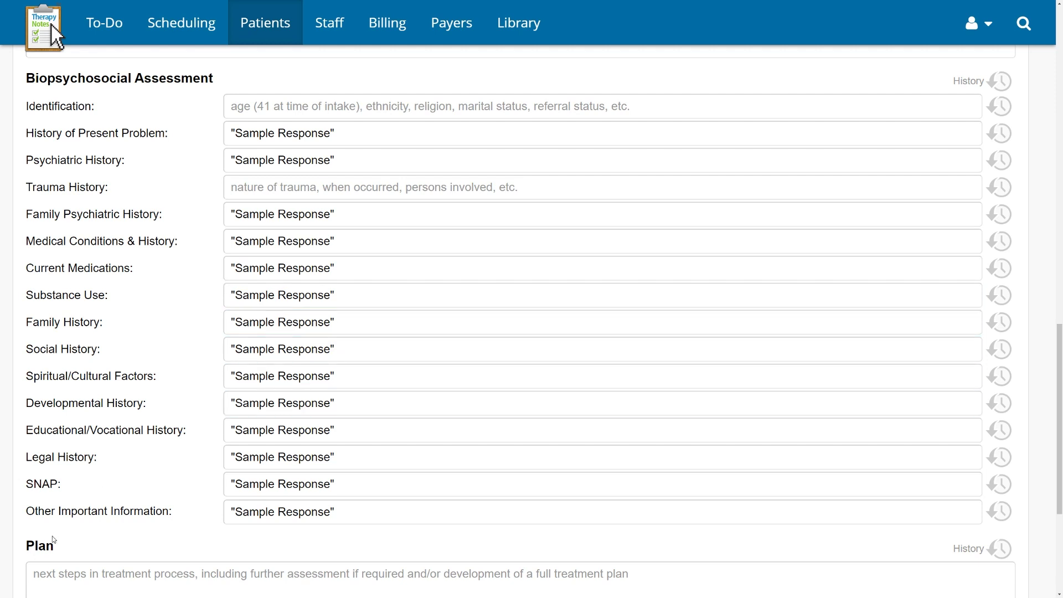
scroll(51, 540, "down", 5)
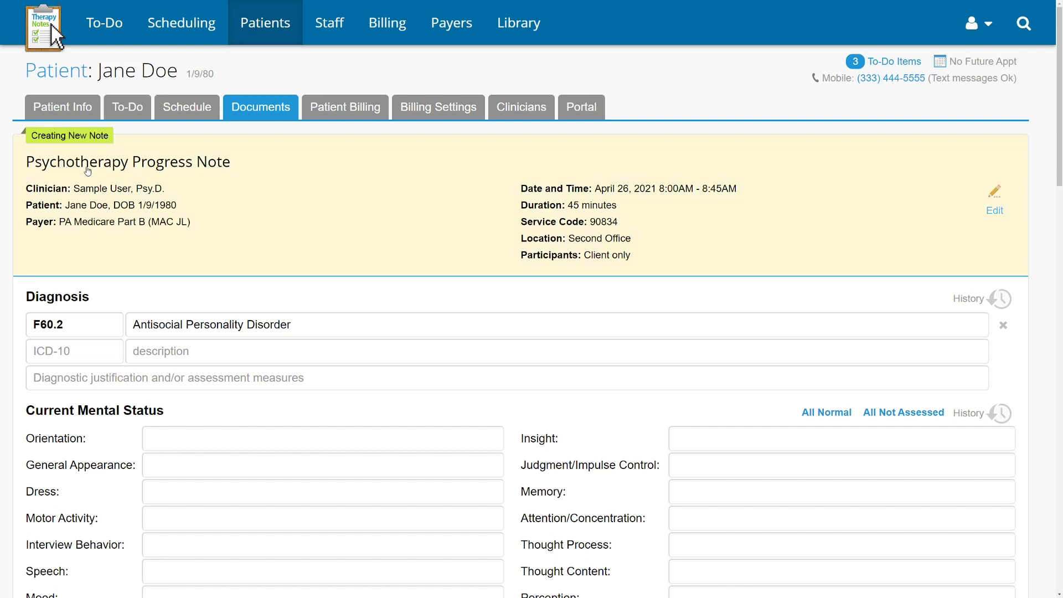
Scroll down the new progress note to the Current Mental Status section
scroll(7, 179, "down", 4)
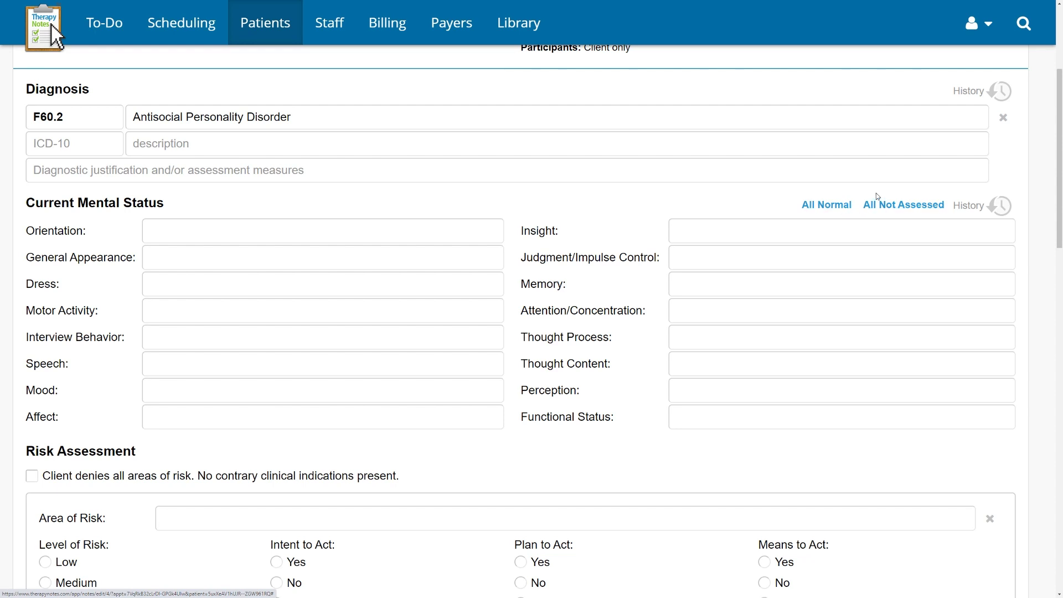
Copy the previous note's mental status values, all Not Assessed, into Current Mental Status
left_click(978, 209)
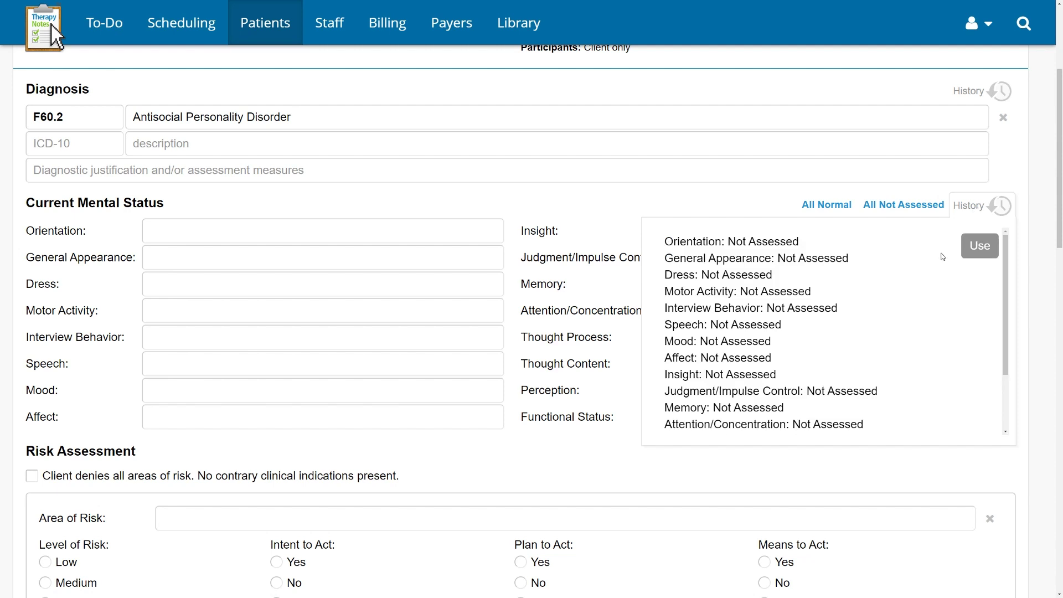
scroll(943, 257, "down", 3)
scroll(943, 255, "up", 3)
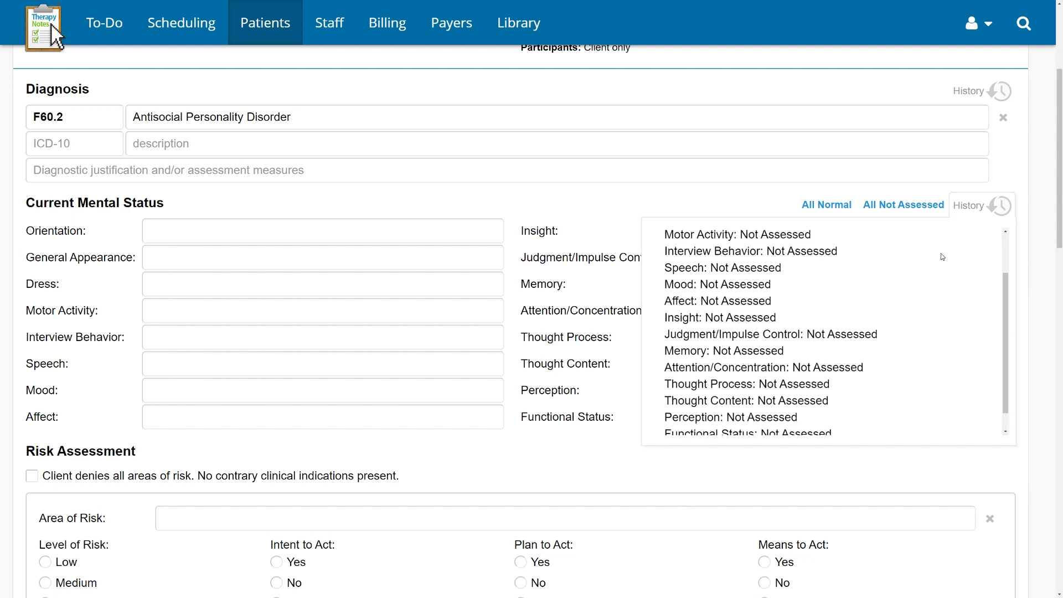
left_click(974, 247)
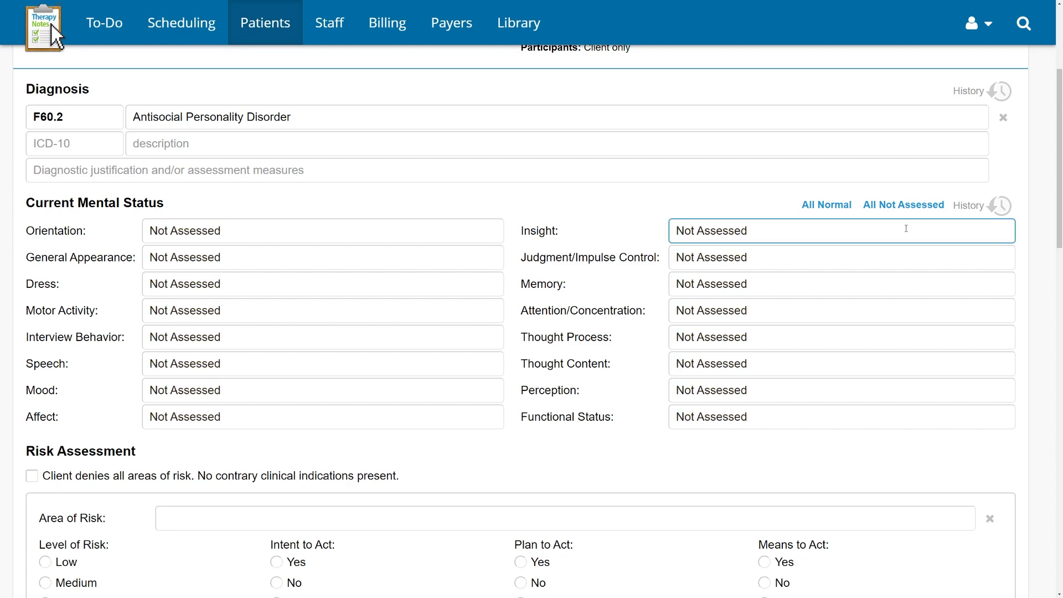
scroll(573, 197, "down", 4)
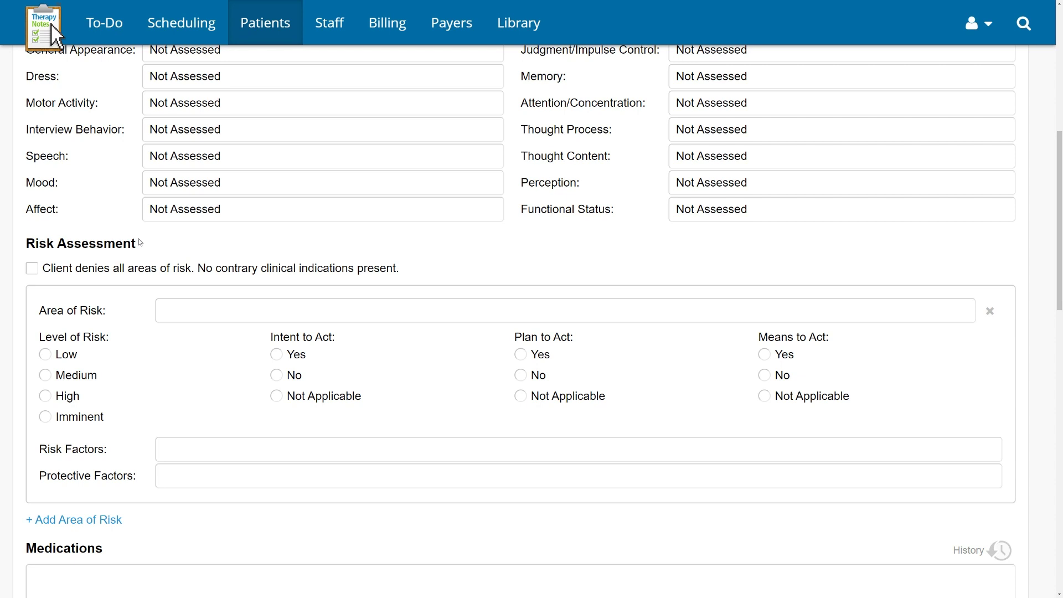
scroll(139, 242, "down", 2)
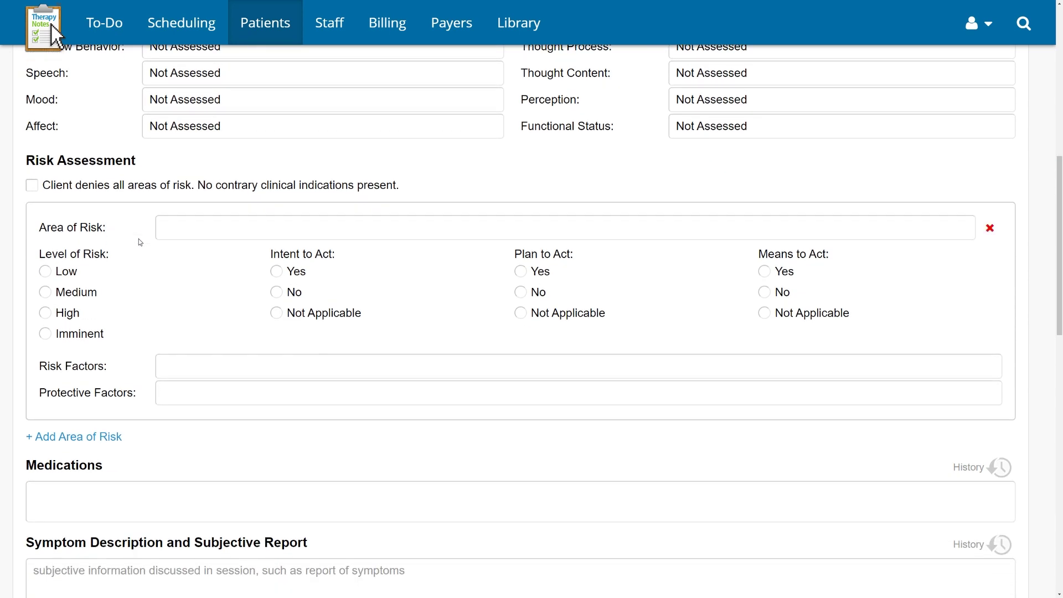
scroll(139, 242, "down", 10)
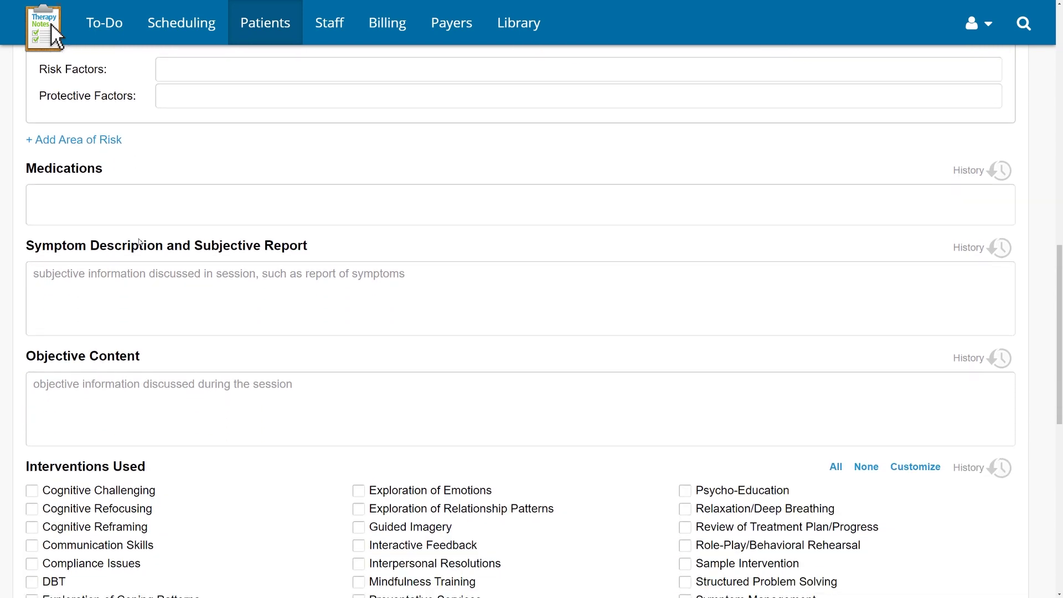
scroll(139, 242, "up", 6)
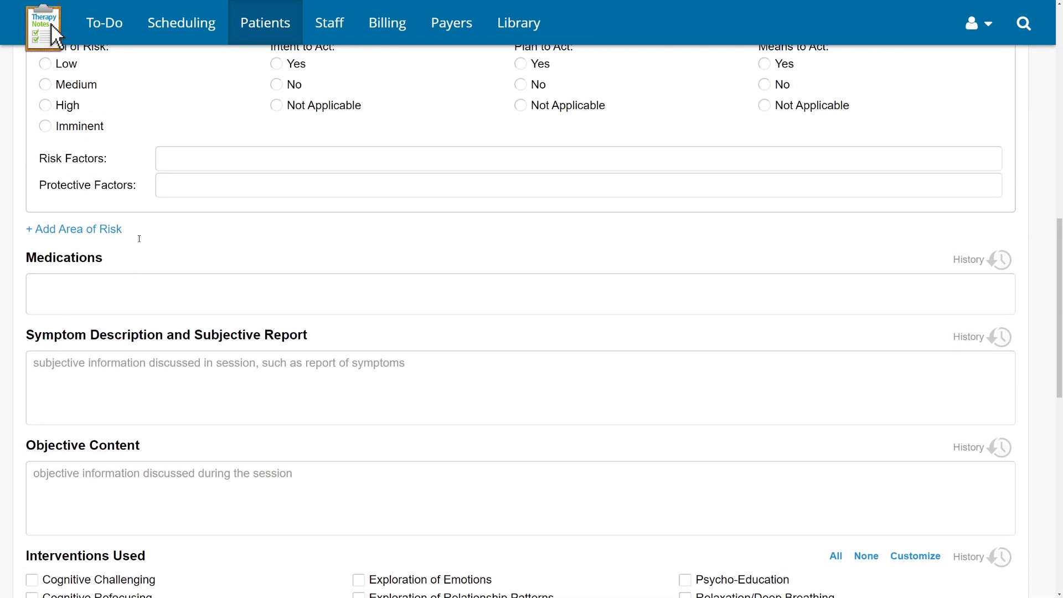
scroll(139, 242, "up", 4)
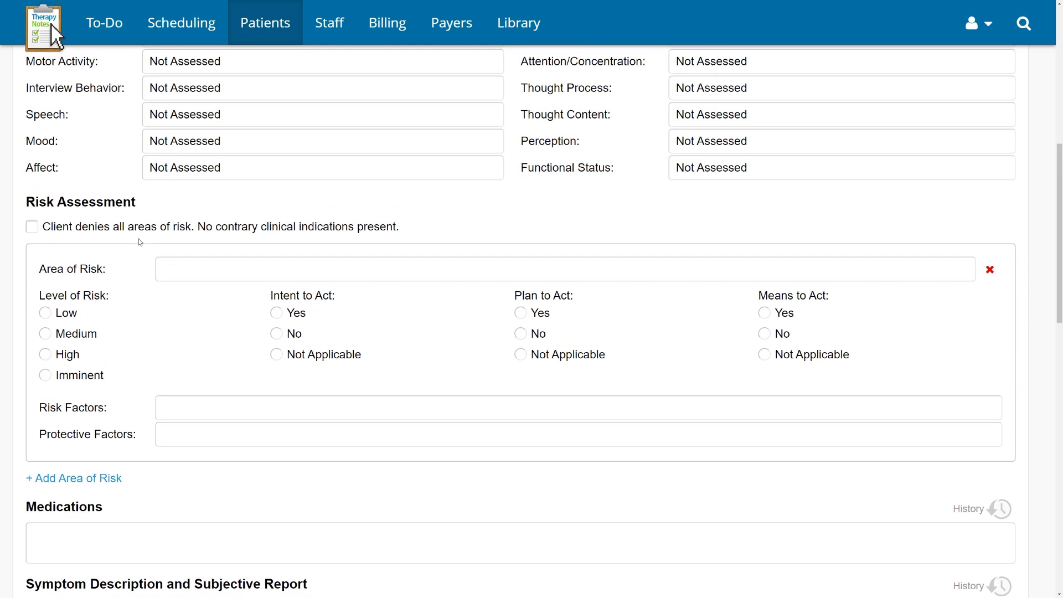
scroll(138, 238, "down", 4)
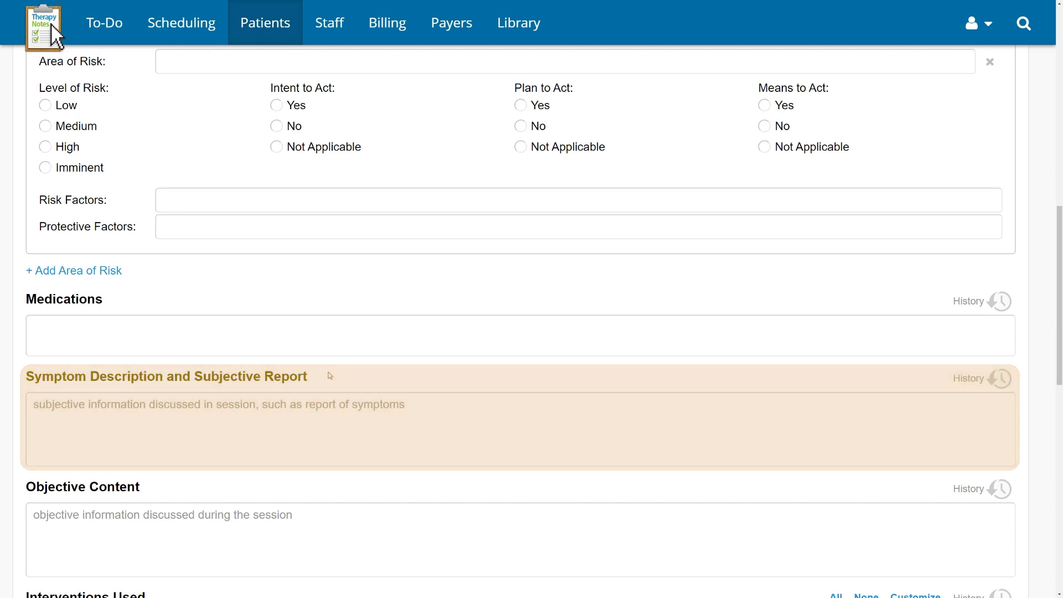
scroll(330, 376, "down", 3)
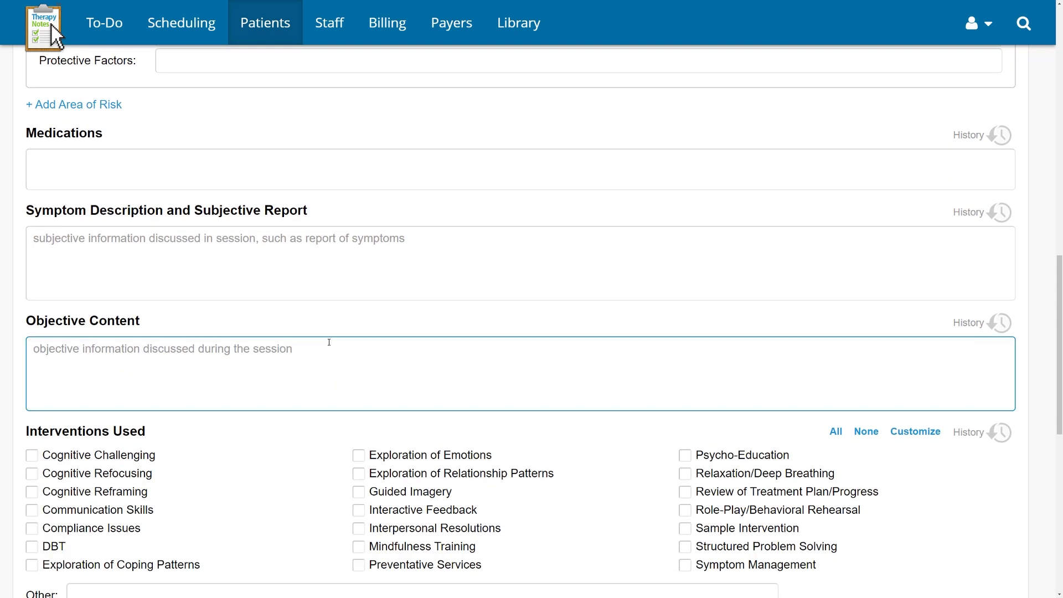
left_click(323, 287)
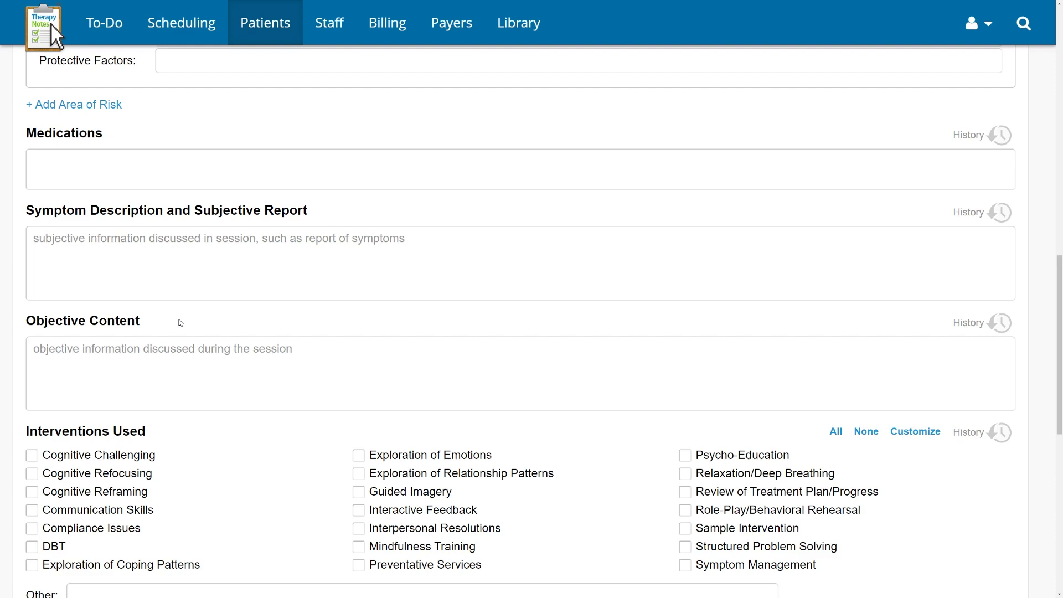
scroll(180, 323, "down", 6)
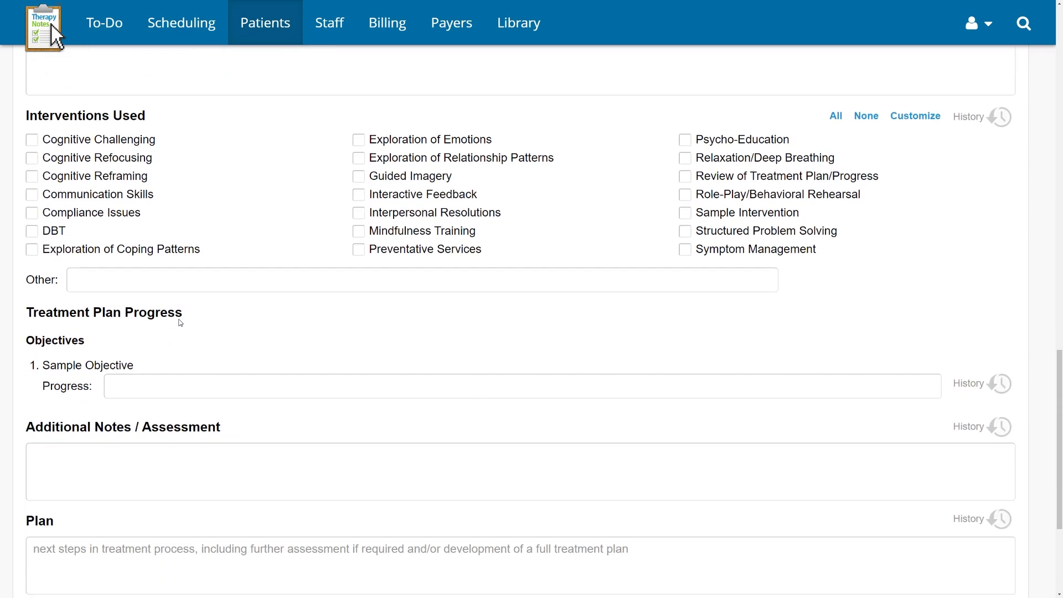
Scroll through the new Psychiatry Intake Note and back up to its header and Presenting Problem
scroll(180, 323, "down", 2)
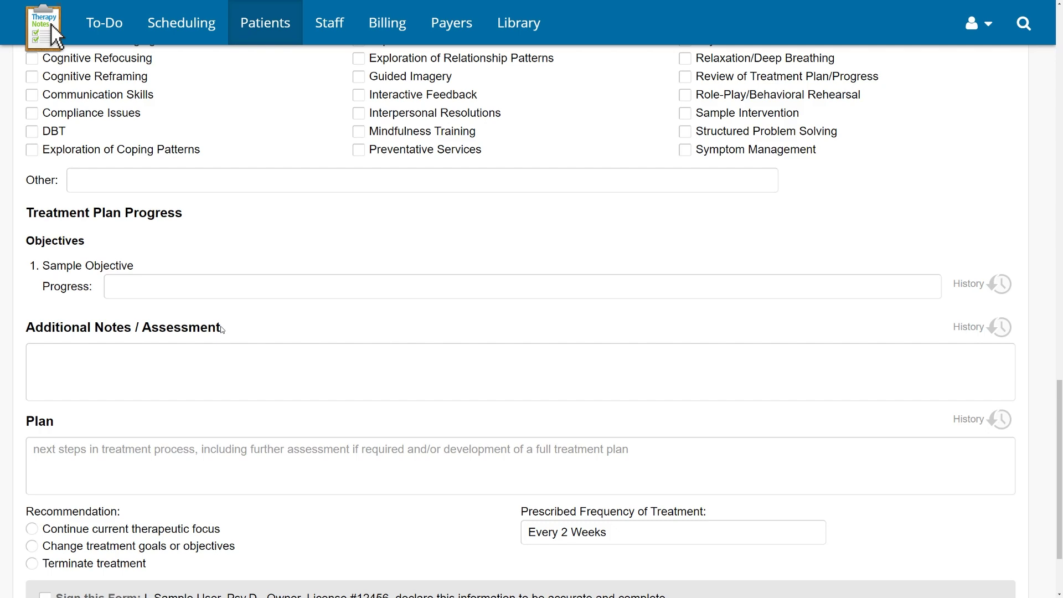
scroll(221, 330, "up", 20)
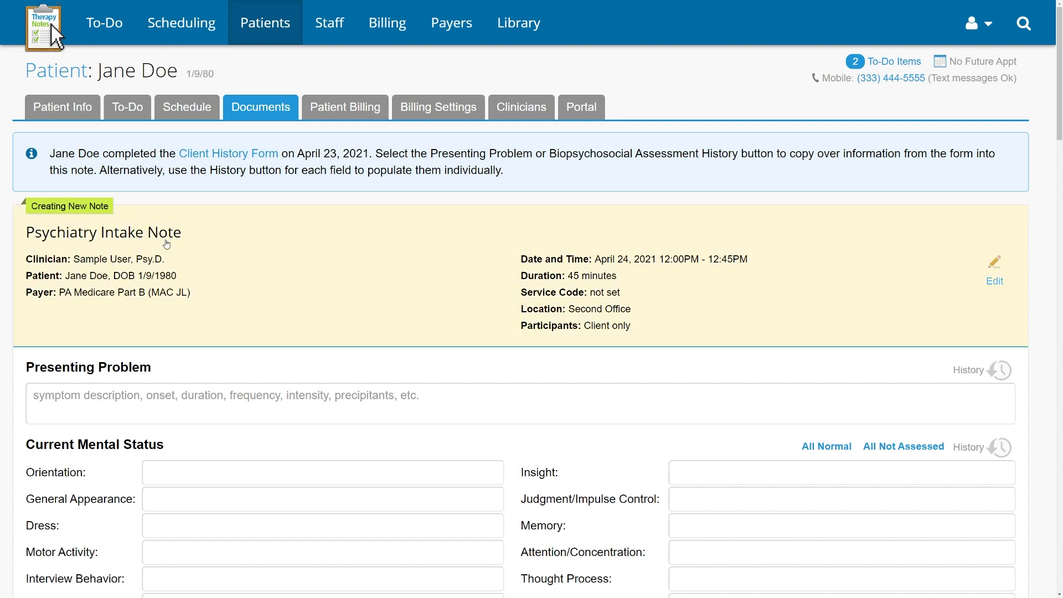
Scroll through Risk Assessment, Physical Exam and Biopsychosocial Assessment, then back to Vital Signs
scroll(184, 242, "down", 10)
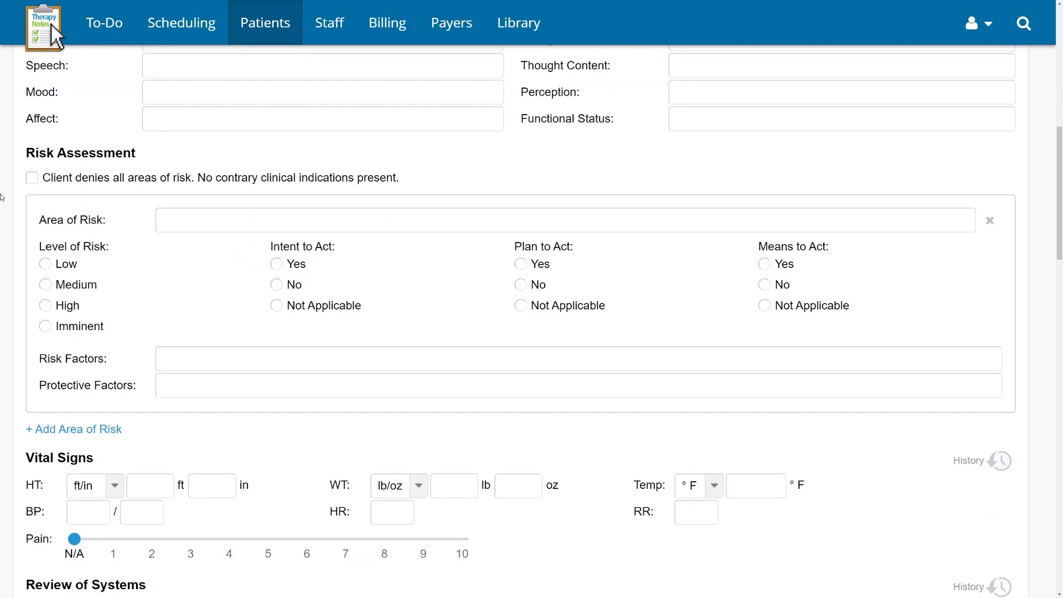
scroll(2, 197, "down", 10)
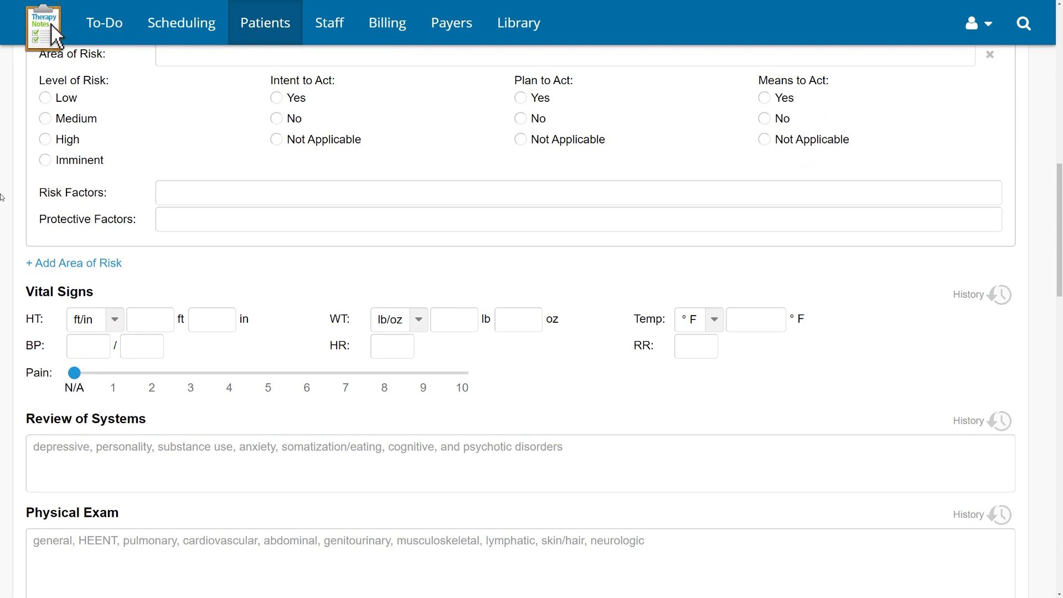
scroll(35, 214, "down", 2)
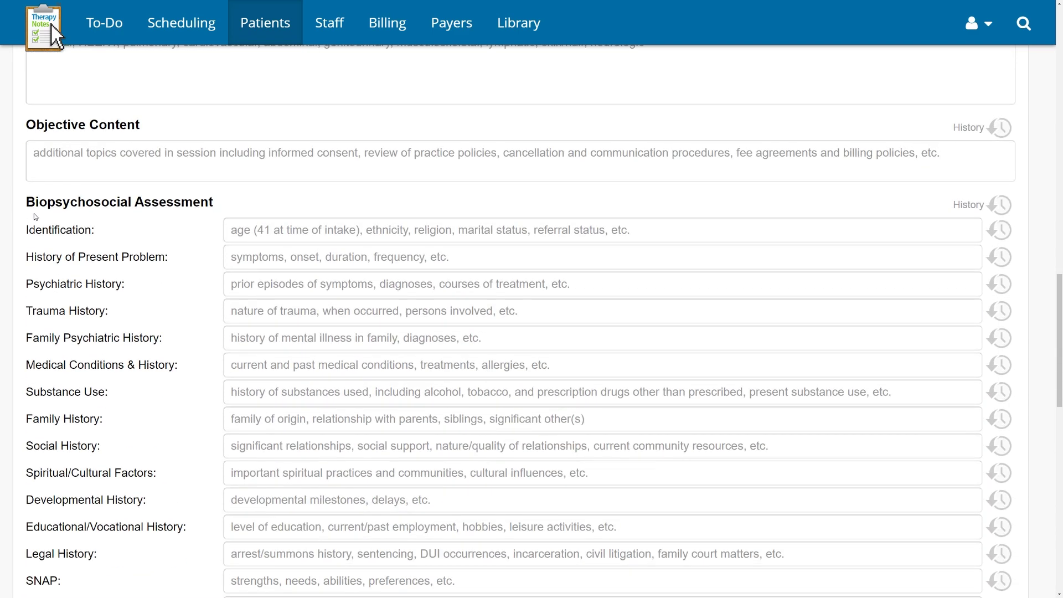
scroll(35, 214, "up", 2)
scroll(35, 214, "up", 6)
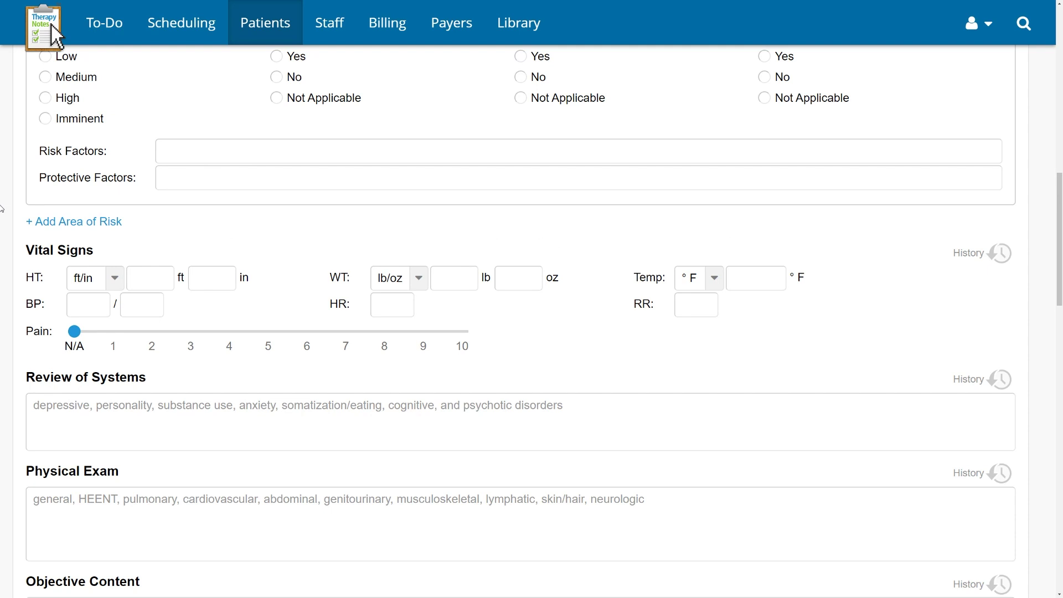
scroll(2, 208, "down", 1)
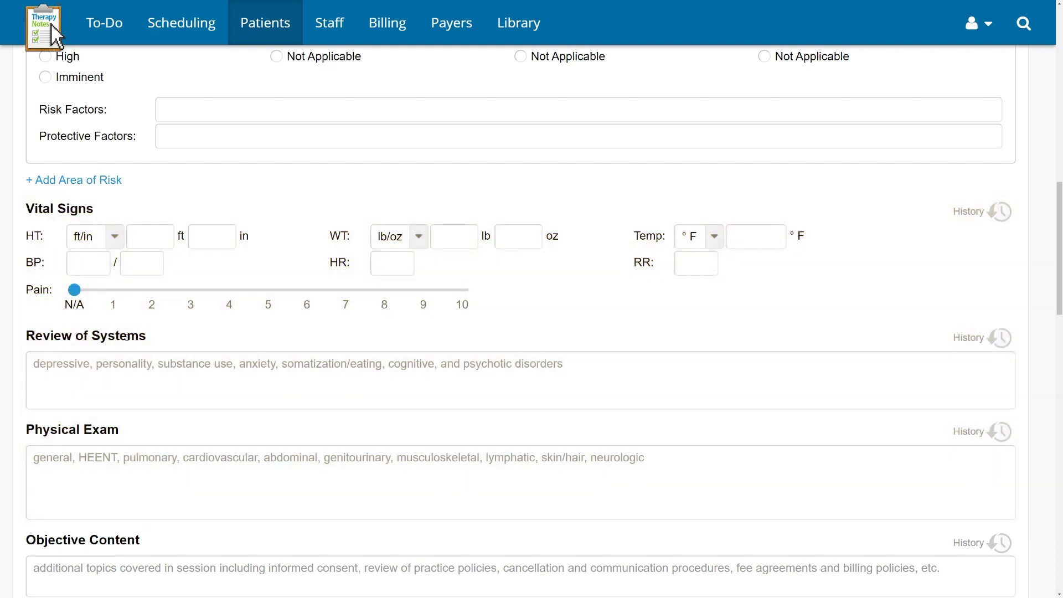
Review the vital-sign unit options, keeping height ft/in, weight lb/oz and temperature °F
left_click(118, 236)
left_click(119, 236)
left_click(425, 238)
left_click(426, 238)
left_click(715, 241)
left_click(704, 241)
scroll(578, 226, "down", 8)
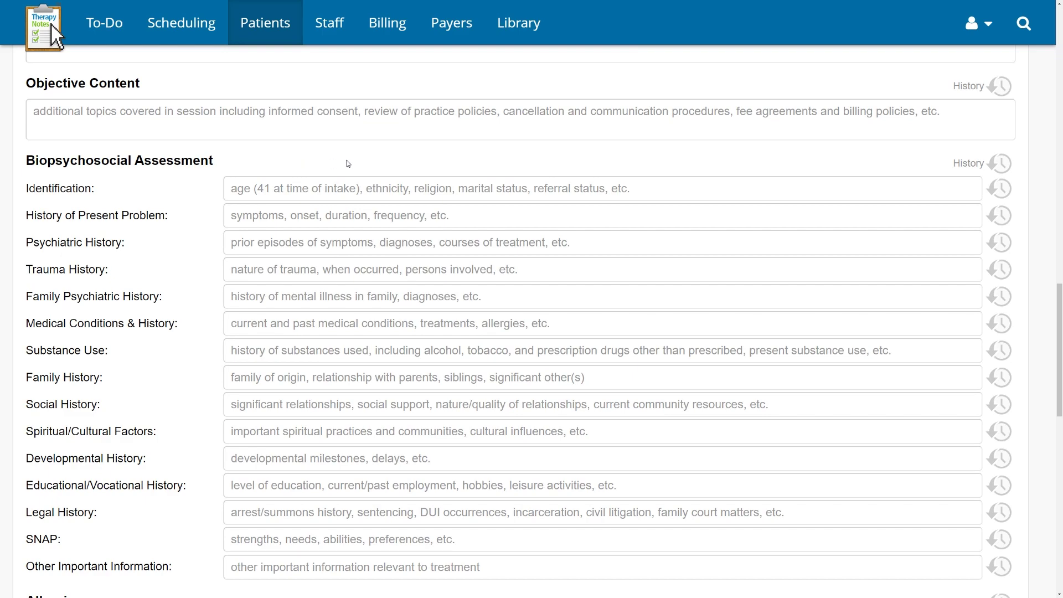
scroll(390, 163, "up", 10)
scroll(391, 163, "up", 10)
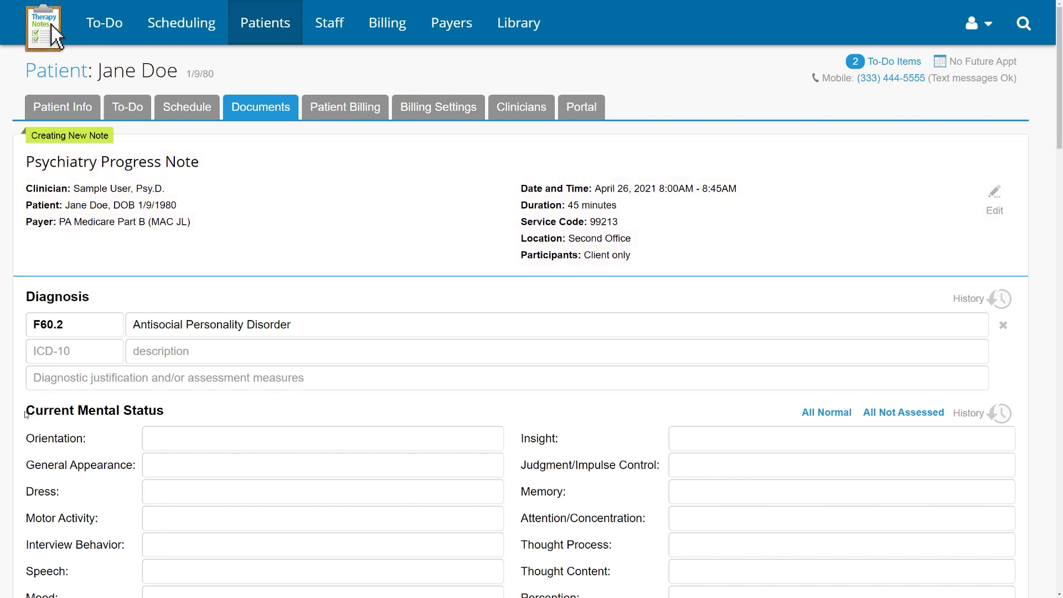
scroll(22, 413, "down", 6)
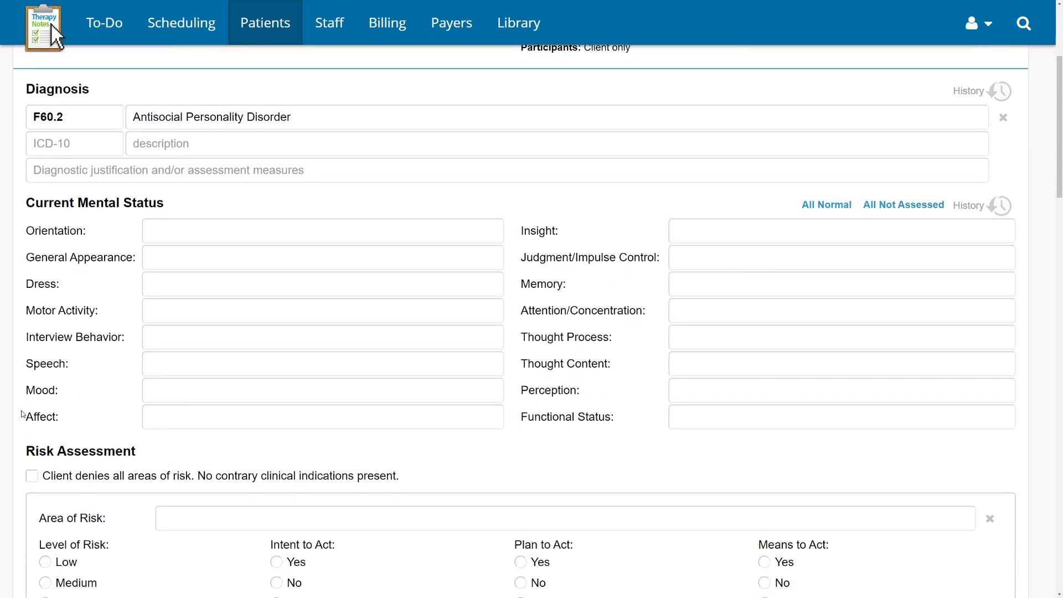
scroll(22, 414, "down", 6)
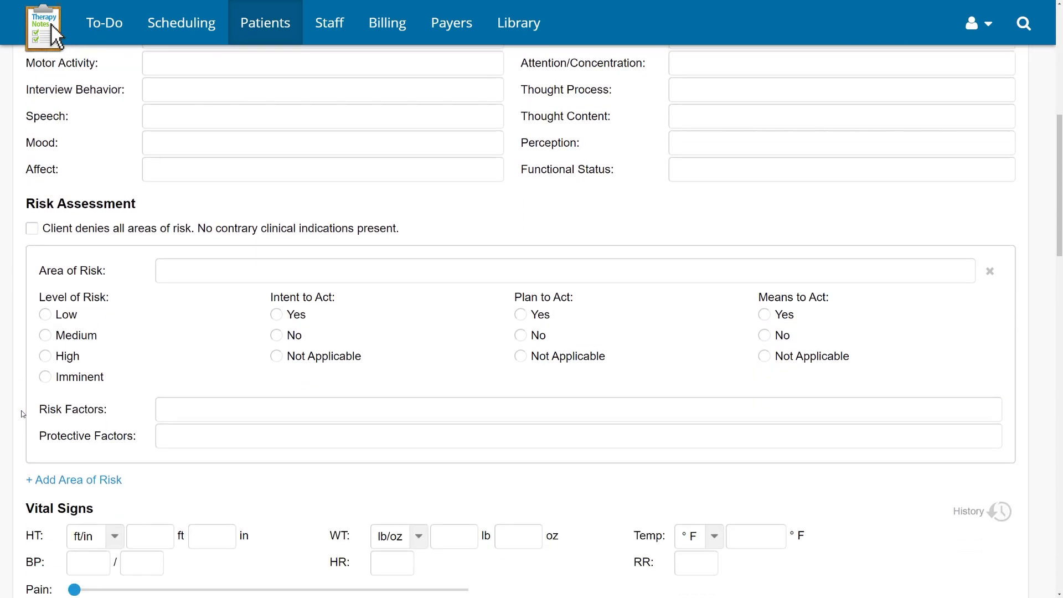
scroll(23, 414, "down", 7)
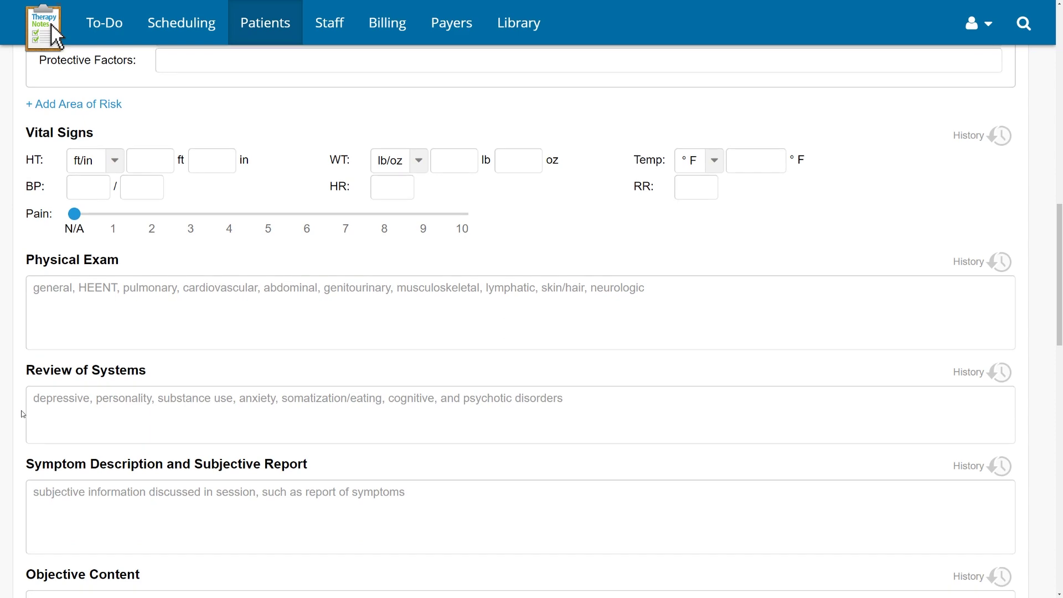
scroll(22, 414, "down", 2)
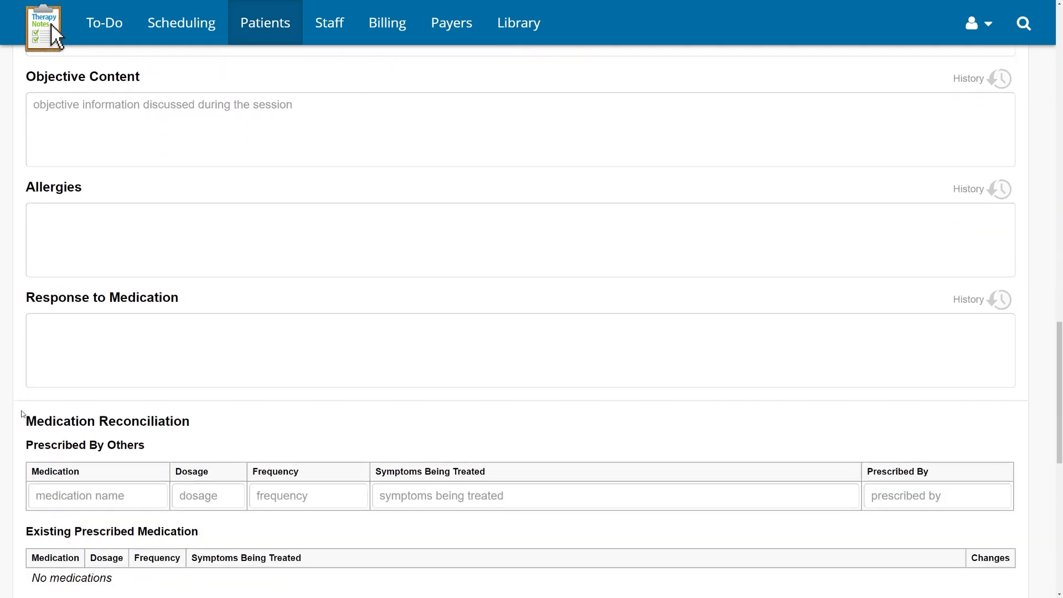
scroll(22, 414, "down", 9)
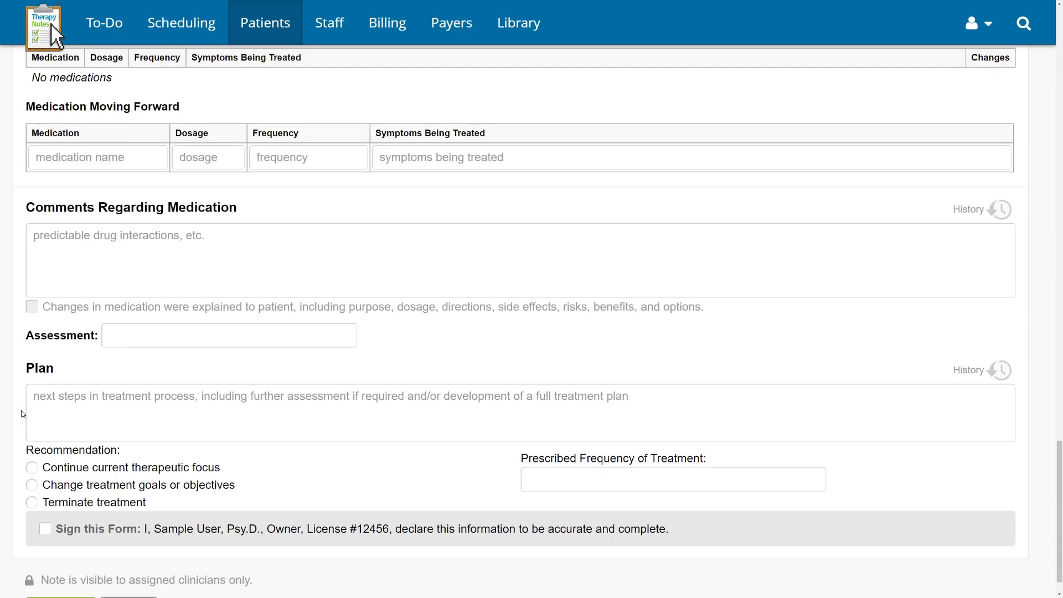
scroll(22, 414, "up", 7)
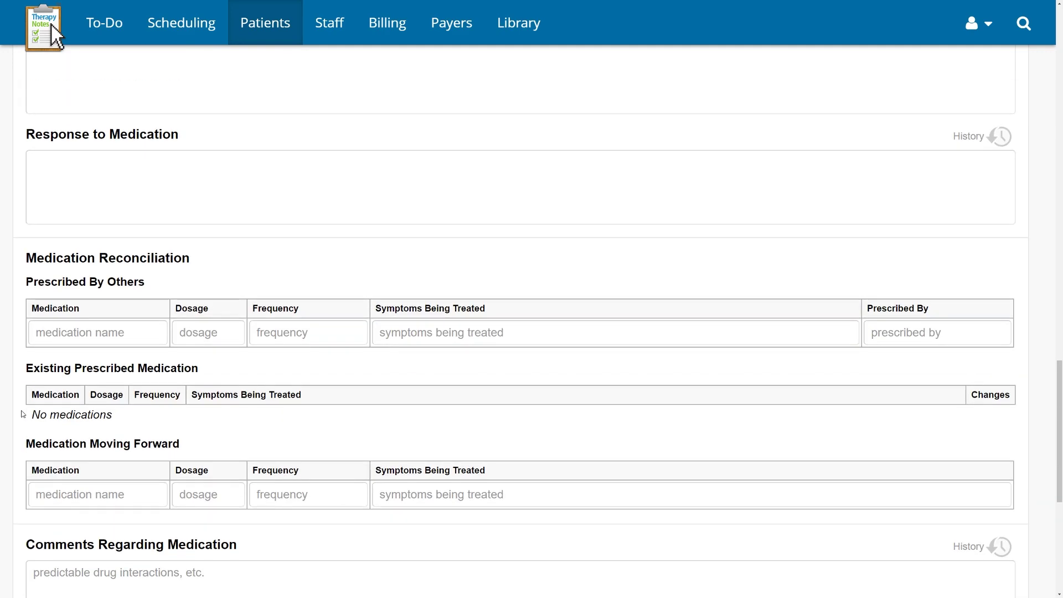
scroll(23, 414, "up", 14)
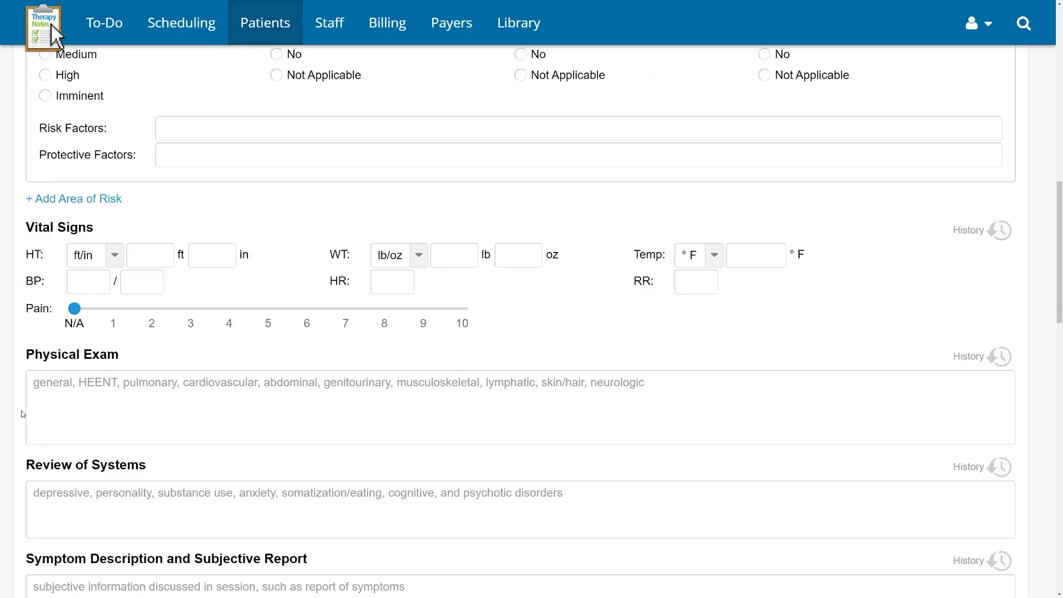
scroll(22, 415, "up", 11)
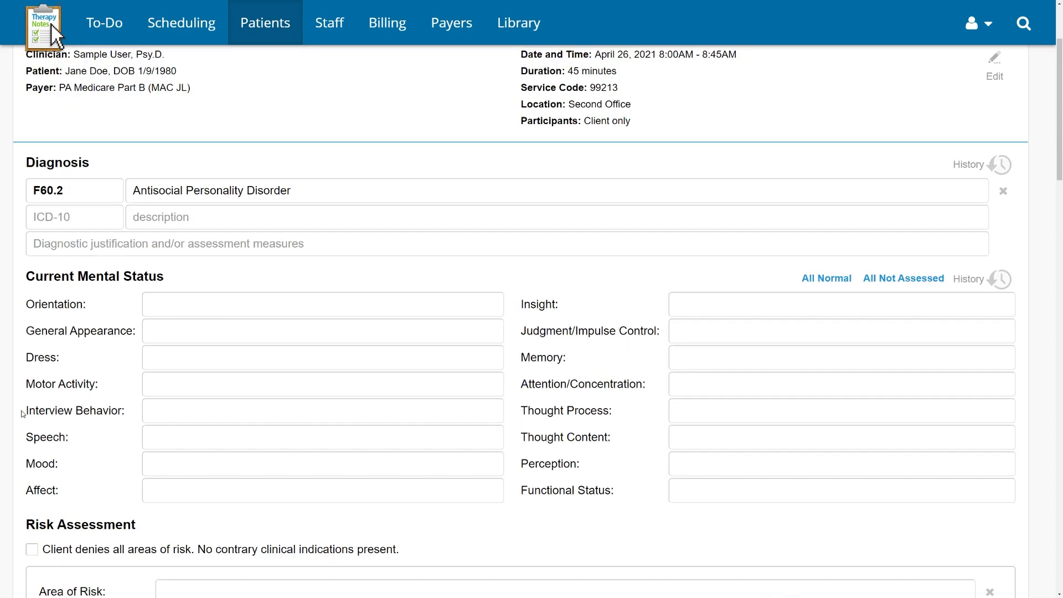
scroll(22, 414, "up", 2)
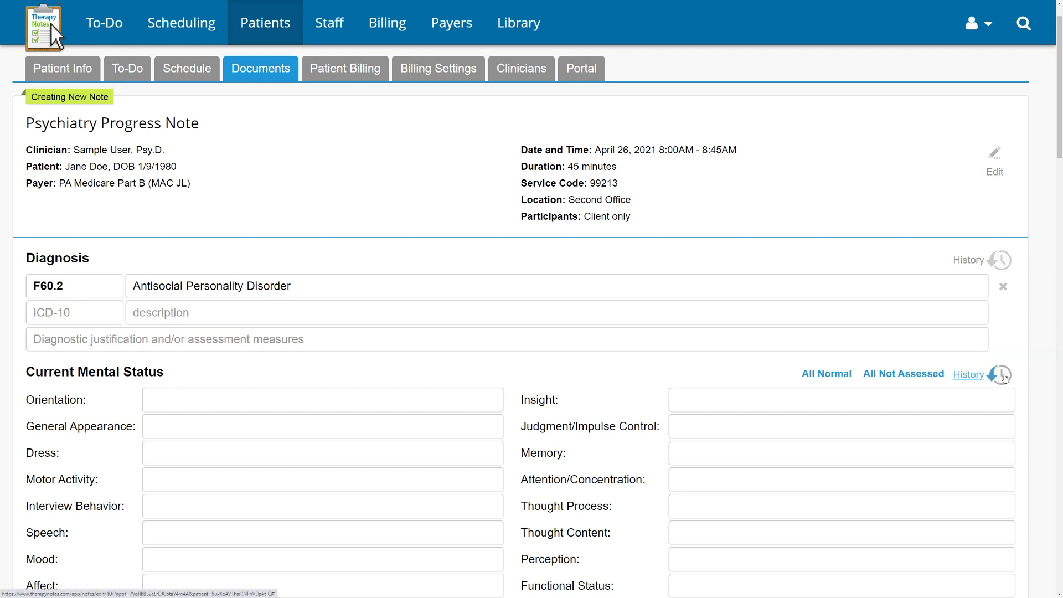
left_click(1006, 378)
left_click(1005, 378)
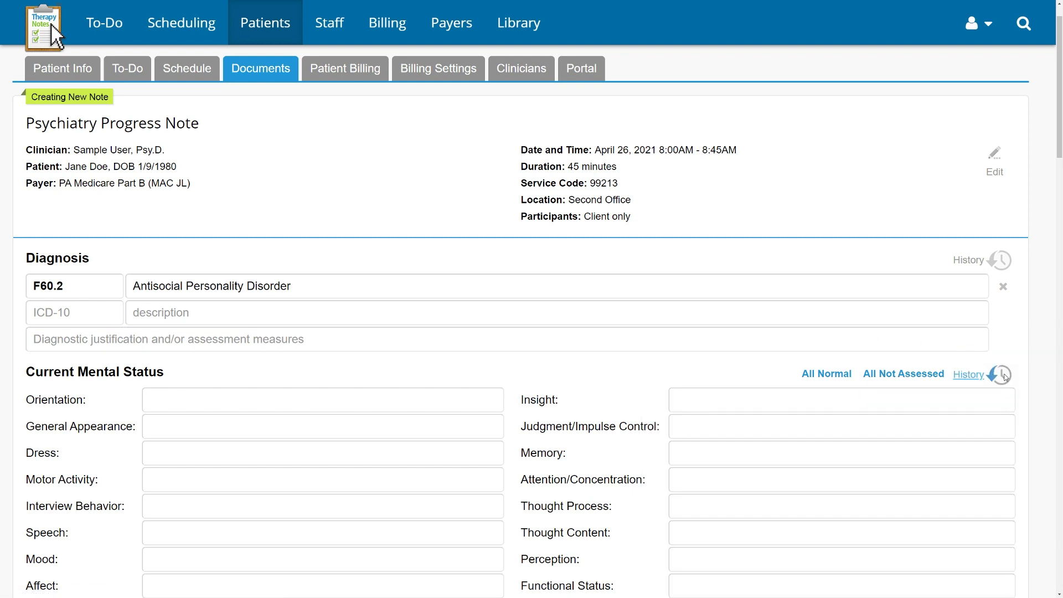